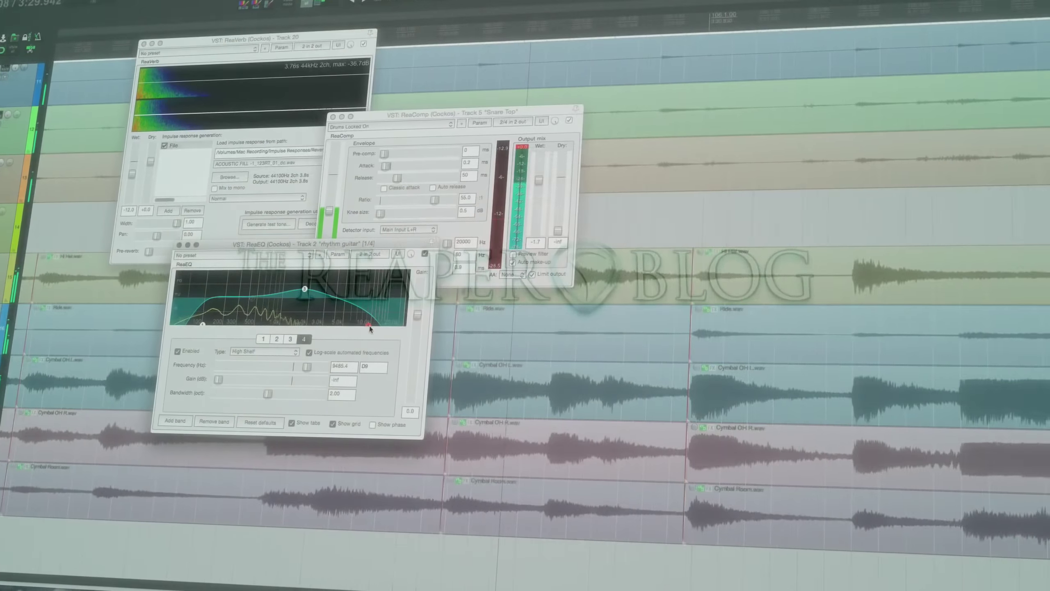
Drag ReaEQ band 4's high-shelf node right until Frequency reads 18025.3 Hz
{"action": "left_click_drag", "start_coordinate": [368, 325], "coordinate": [390, 328]}
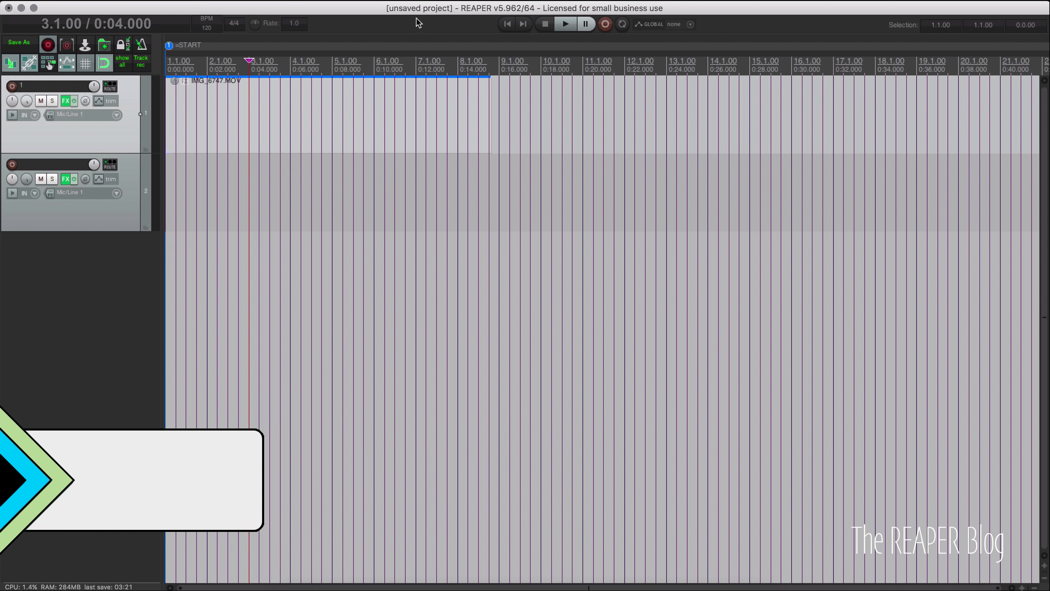
{"action": "left_click", "coordinate": [415, 1]}
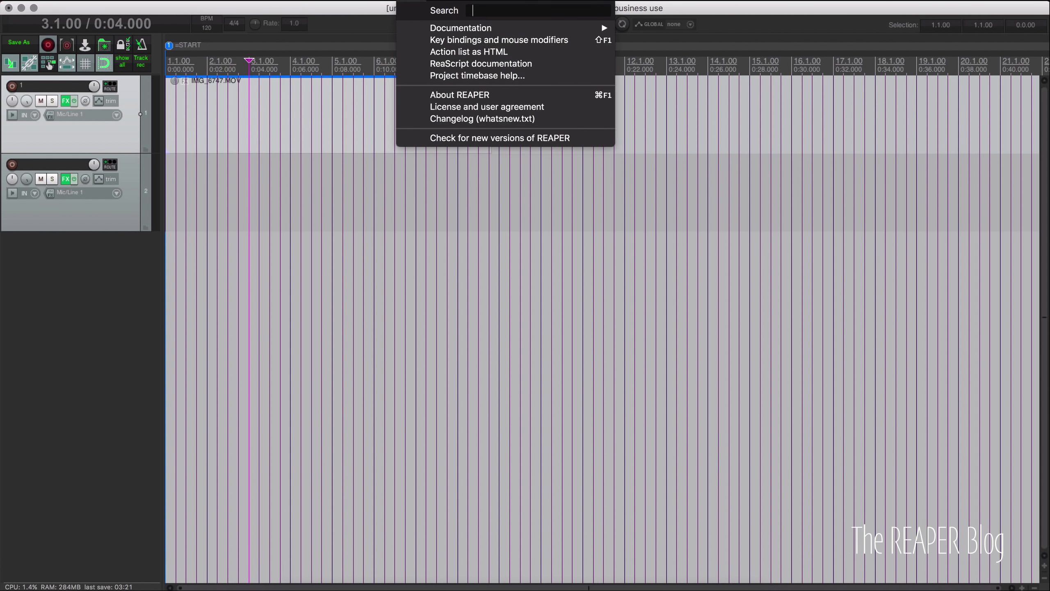
{"action": "left_click", "coordinate": [482, 119]}
{"action": "left_click", "coordinate": [324, 289]}
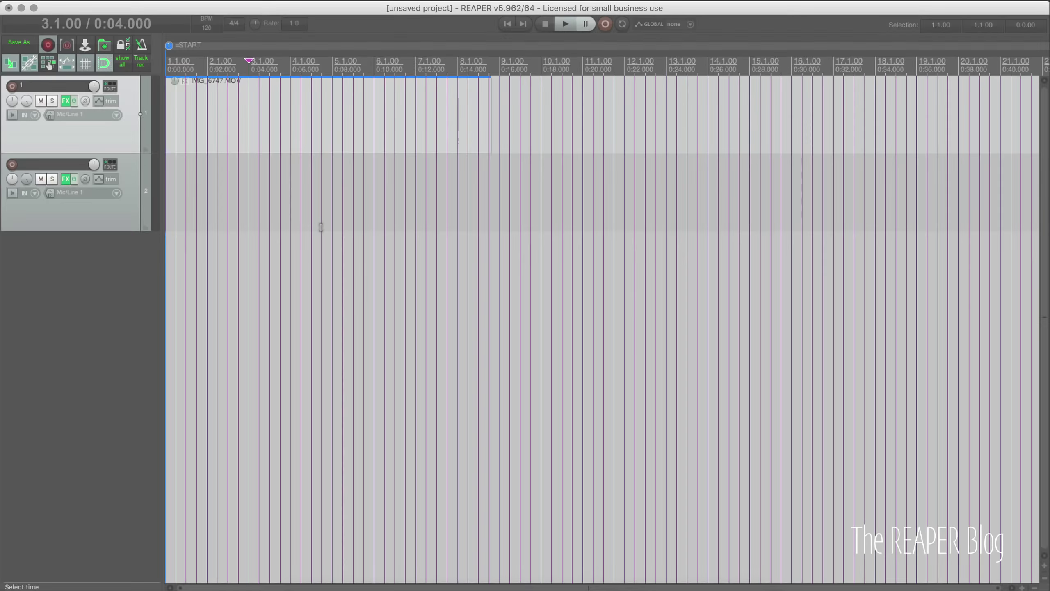
Open the Render to File dialog with Cmd+Alt+R, briefly checking the File menu
{"action": "key", "text": "super+alt+r"}
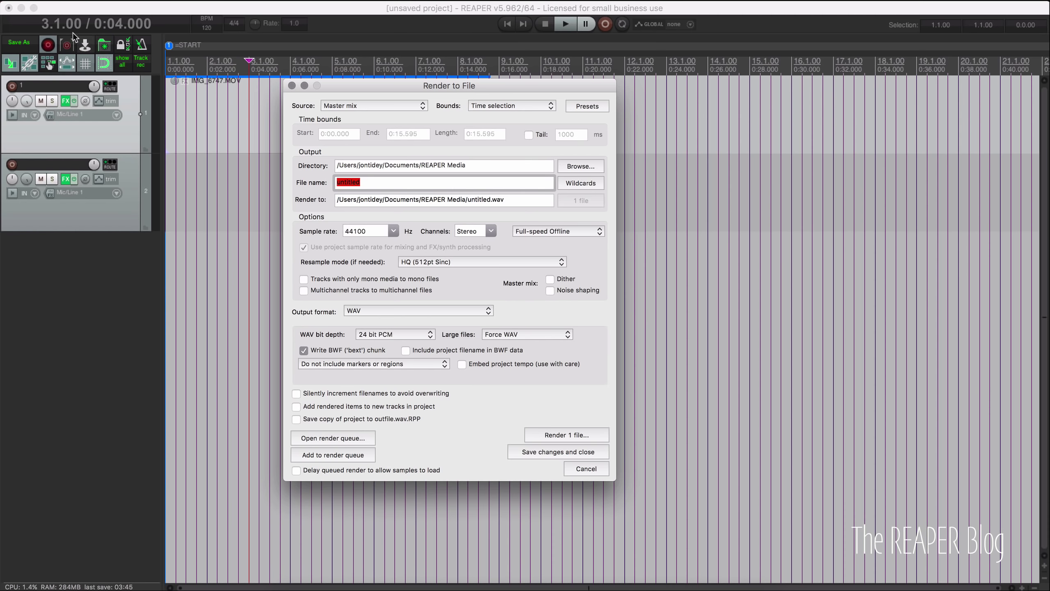
{"action": "left_click", "coordinate": [83, 1]}
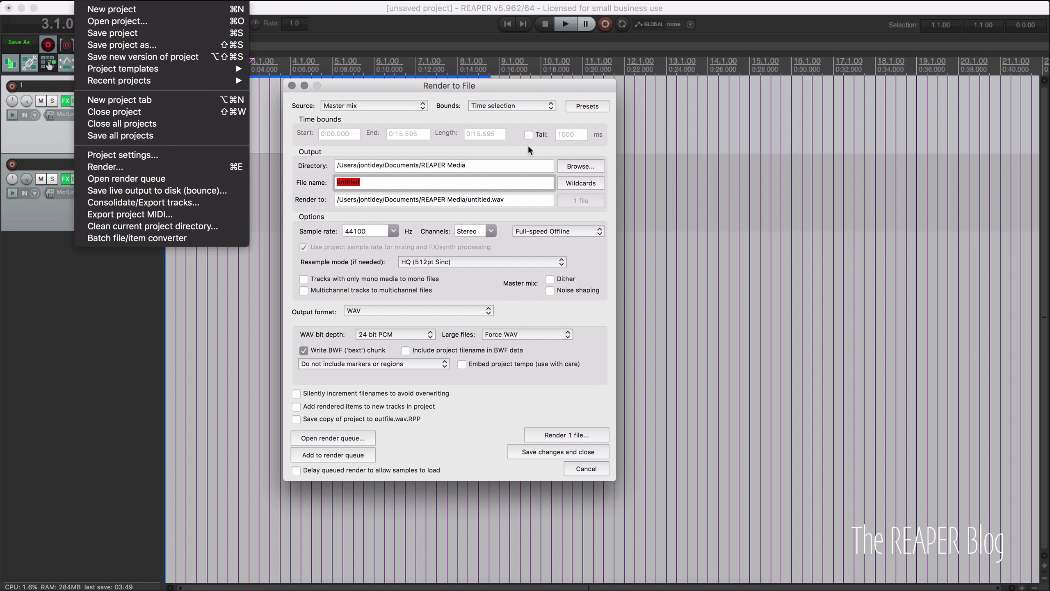
{"action": "left_click", "coordinate": [537, 153]}
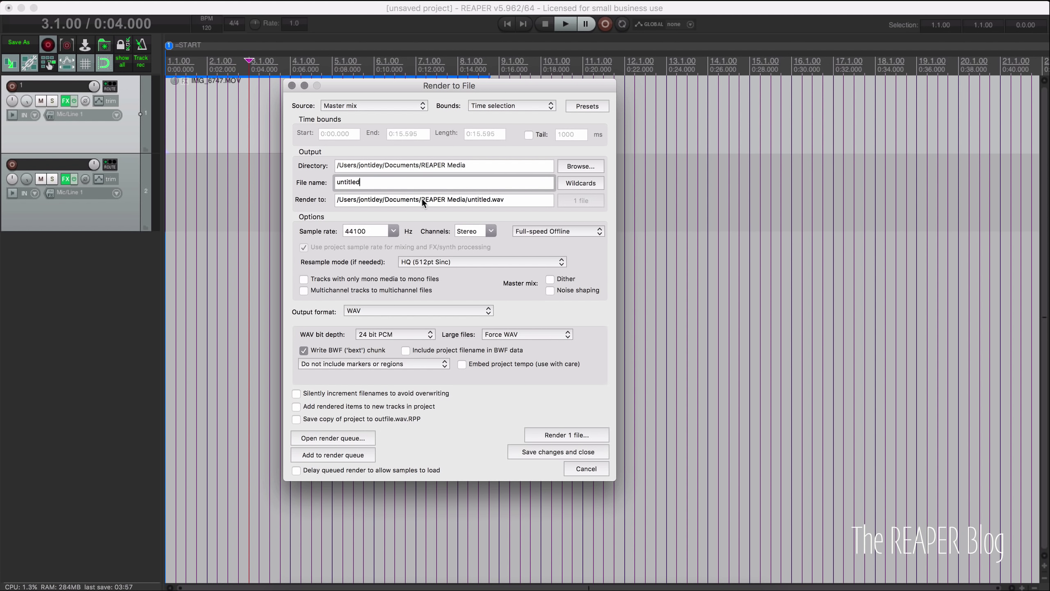
Replace the untitled render file name with the $starttimecode wildcard
{"action": "key", "text": "BackSpace"}
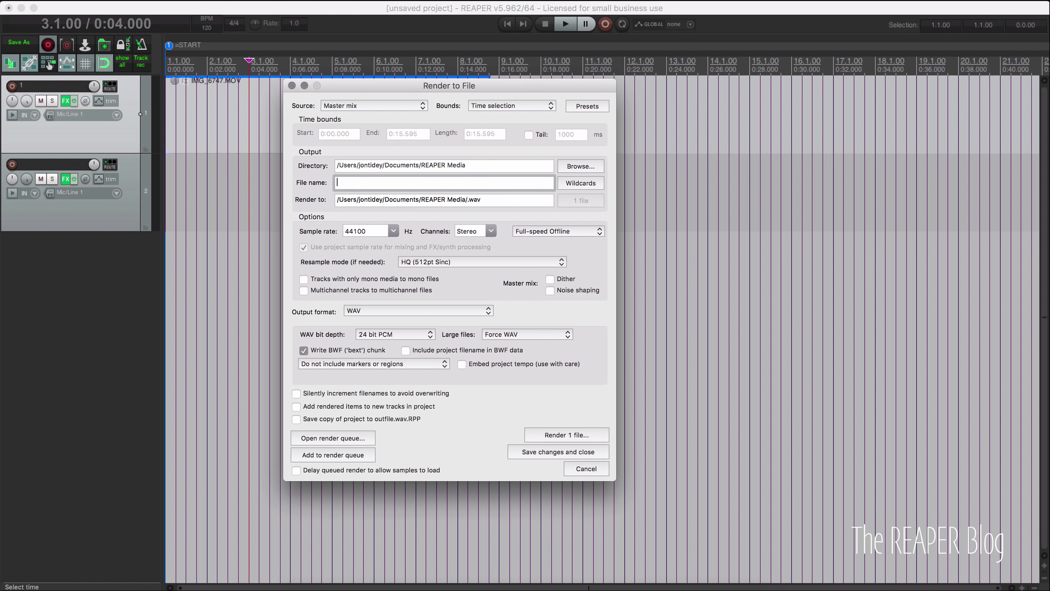
{"action": "left_click", "coordinate": [582, 184]}
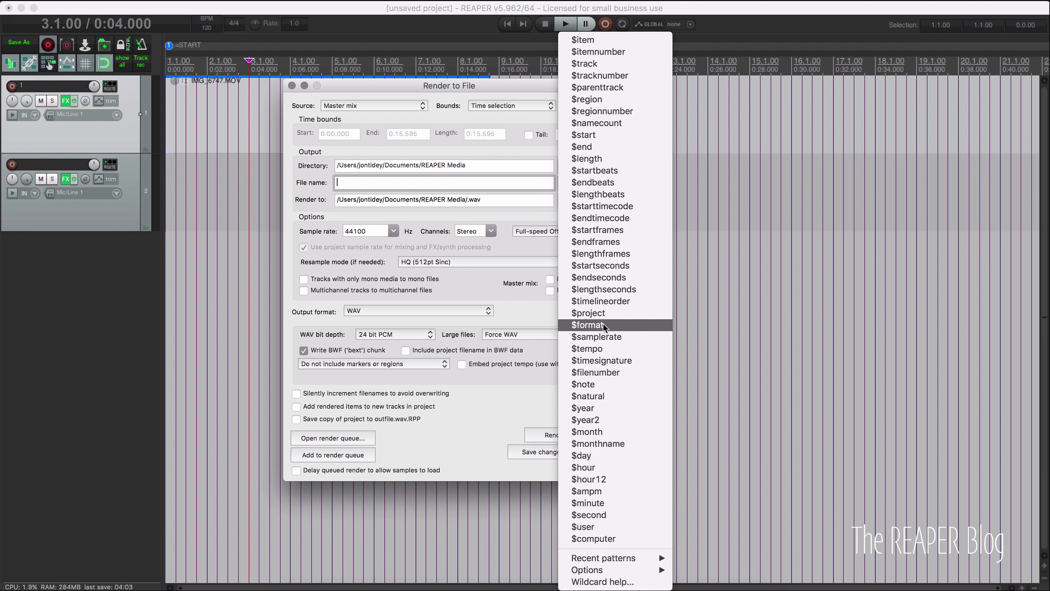
{"action": "left_click", "coordinate": [616, 207]}
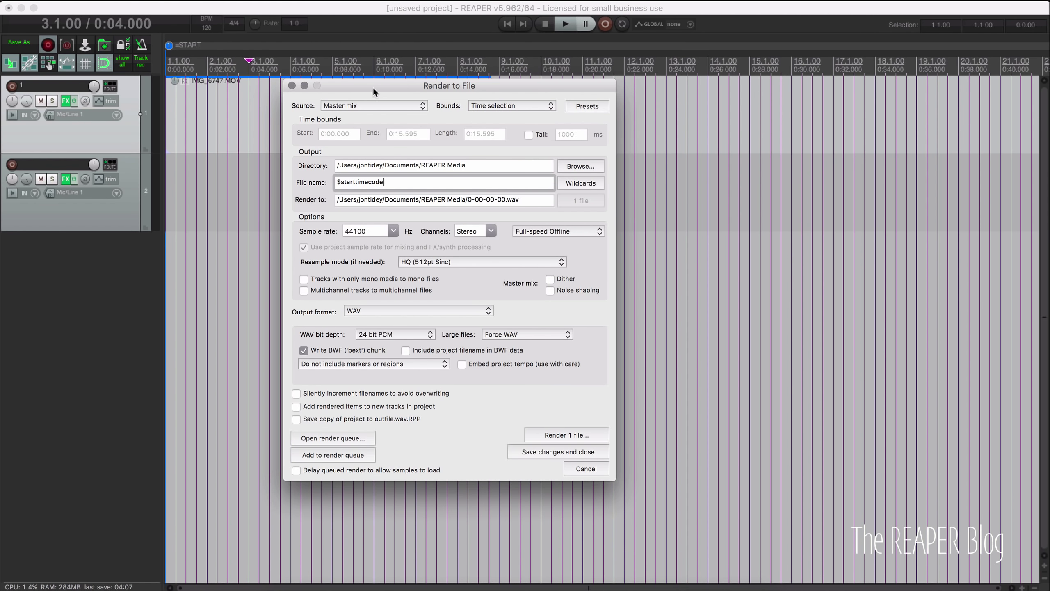
Make a time selection on the ruler from 3.2.00 to 7.2.00
{"action": "left_click_drag", "start_coordinate": [373, 86], "coordinate": [358, 140]}
{"action": "left_click_drag", "start_coordinate": [260, 68], "coordinate": [426, 71]}
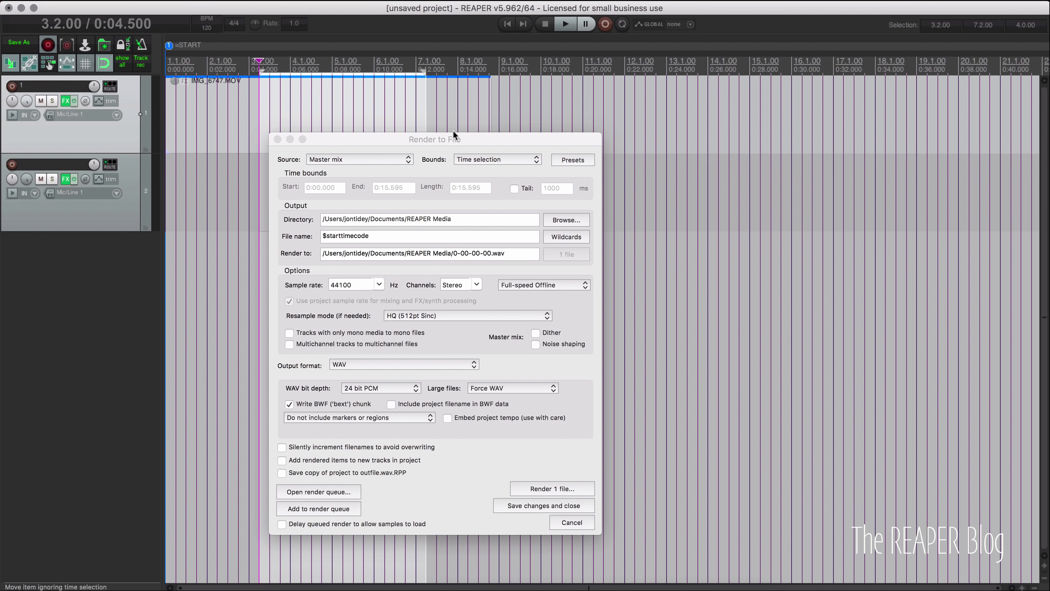
{"action": "left_click_drag", "start_coordinate": [452, 139], "coordinate": [516, 84]}
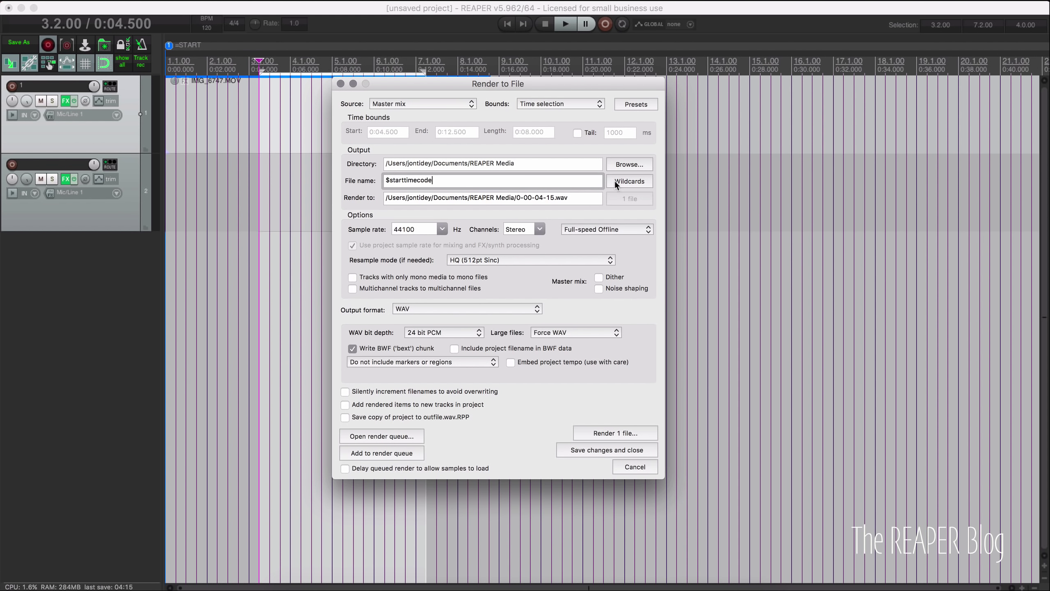
Try the $endtimecode, $lengthframes and $lengthbeats wildcards in the render file name
{"action": "left_click", "coordinate": [630, 181]}
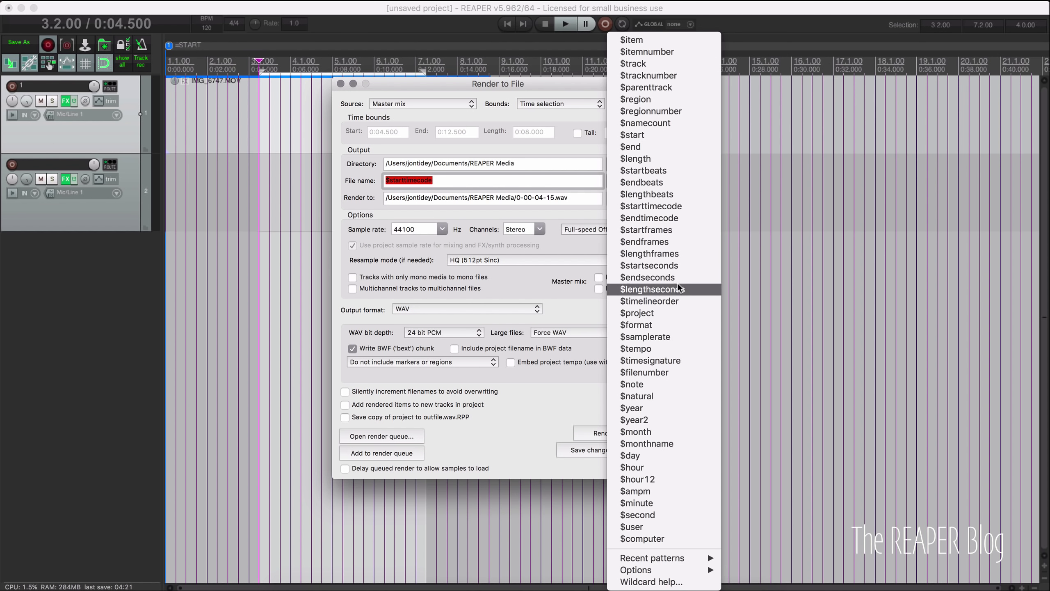
{"action": "left_click", "coordinate": [662, 218]}
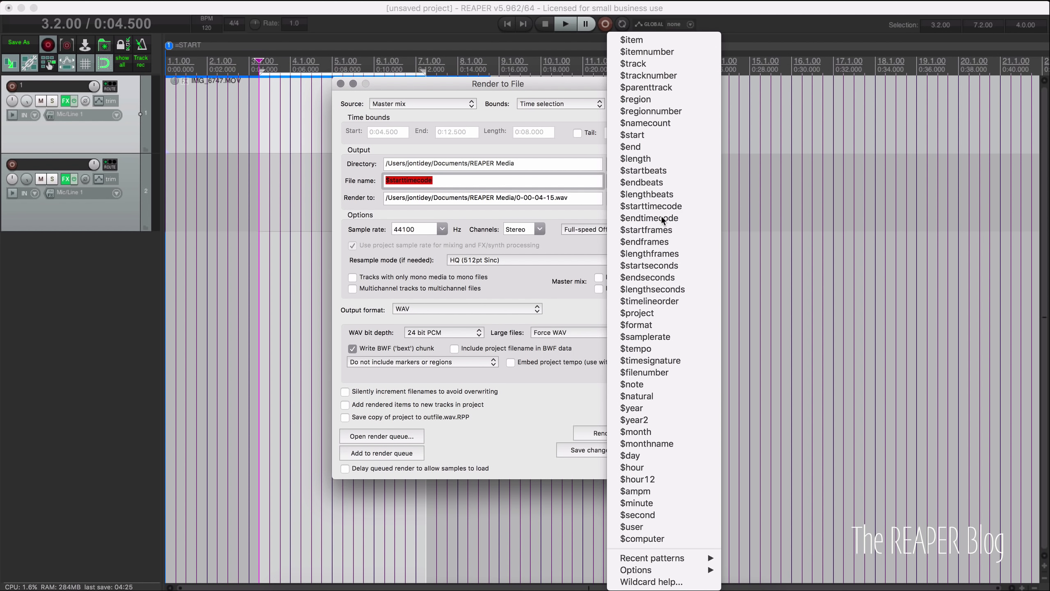
{"action": "left_click", "coordinate": [638, 186]}
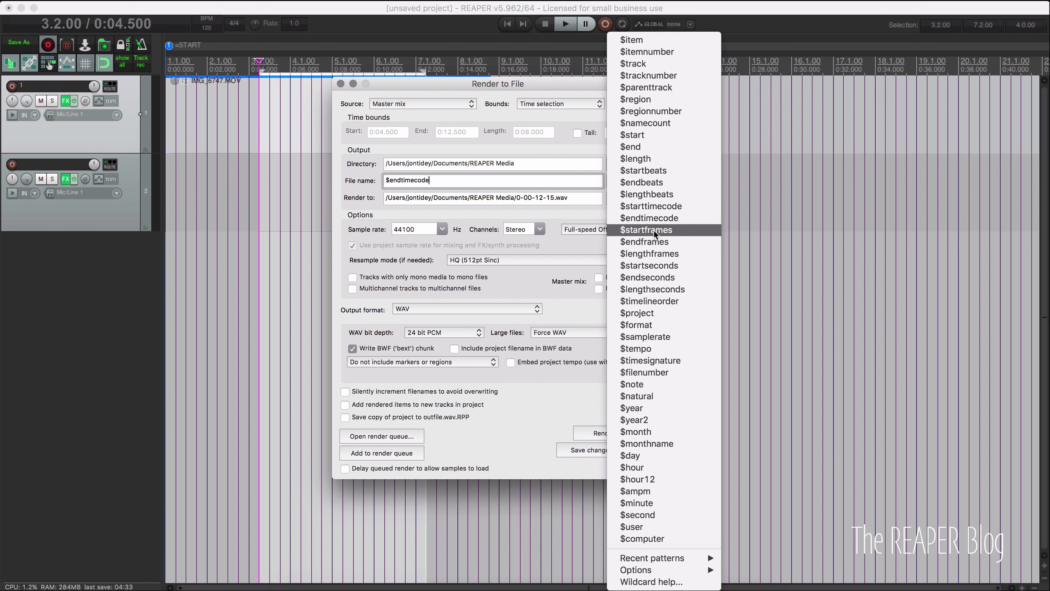
{"action": "left_click", "coordinate": [657, 254]}
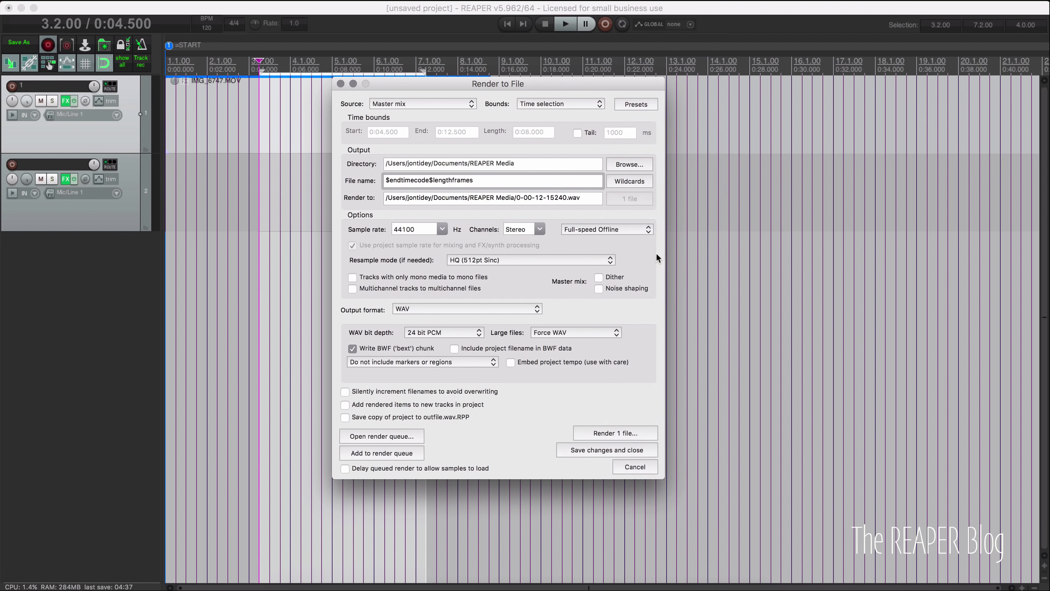
{"action": "left_click", "coordinate": [640, 184]}
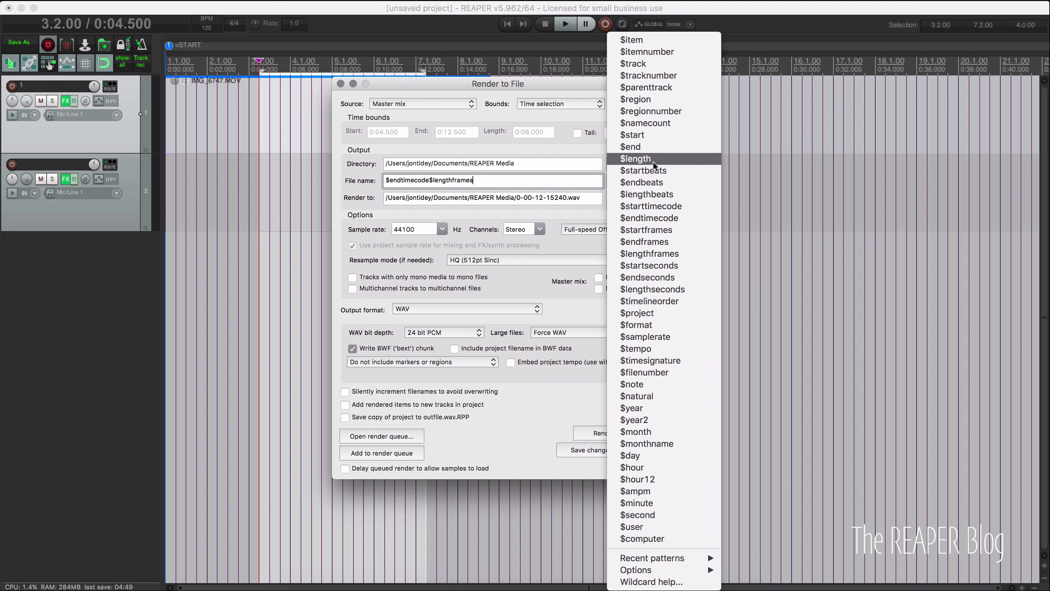
{"action": "left_click", "coordinate": [671, 195]}
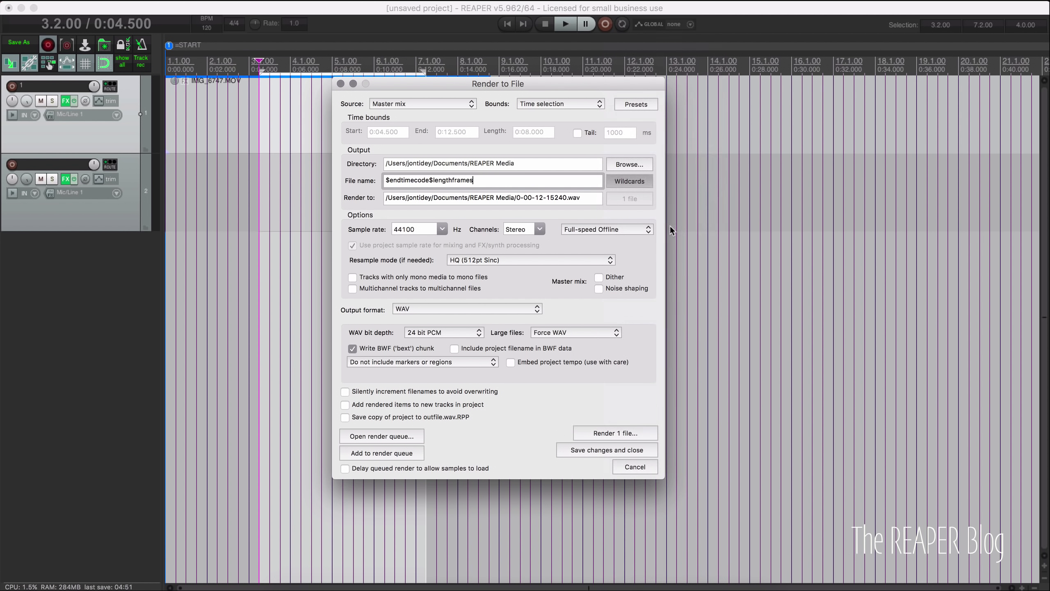
Clear the File name field and close the wildcard list without inserting anything
{"action": "key", "text": "super+a"}
{"action": "key", "text": "BackSpace"}
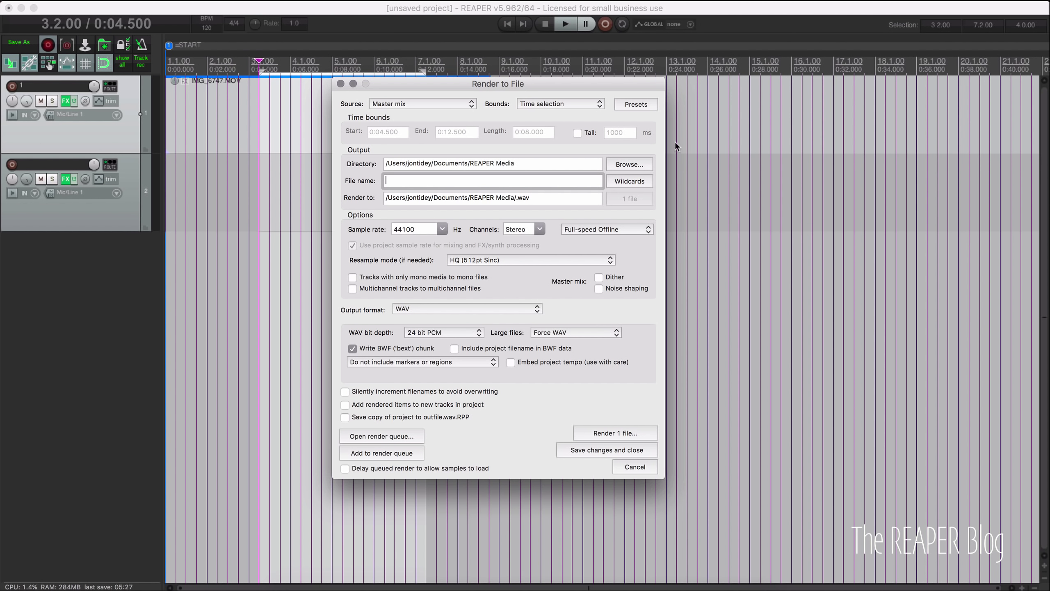
{"action": "left_click", "coordinate": [644, 184]}
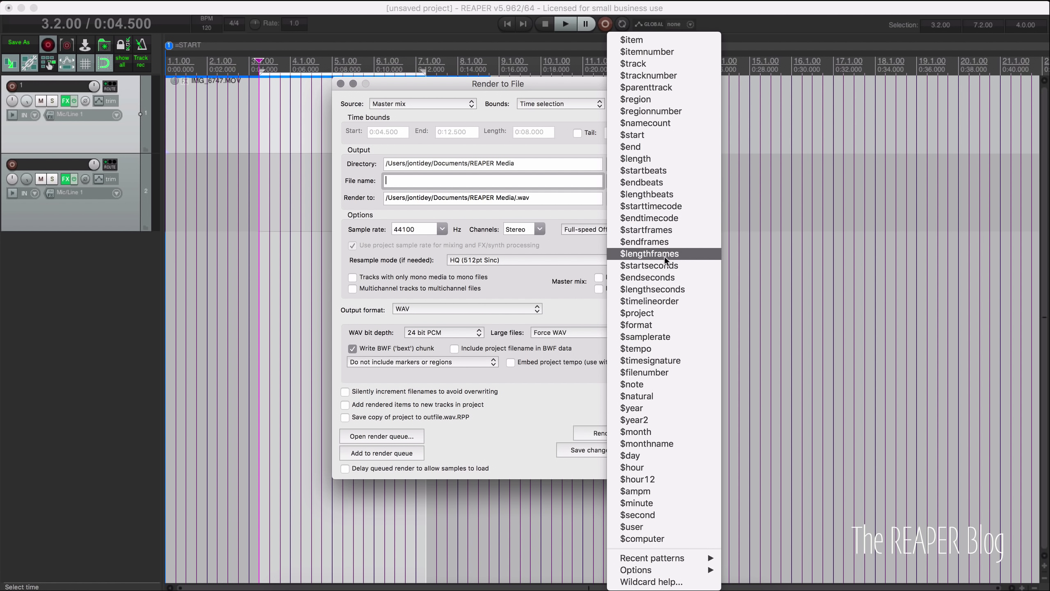
{"action": "left_click", "coordinate": [538, 152]}
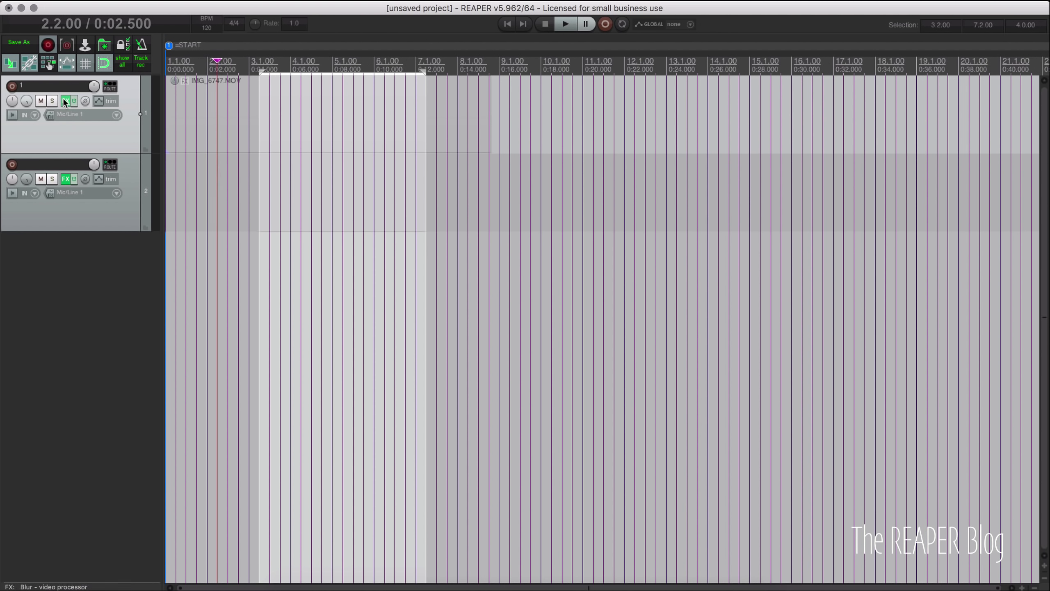
Add a Blur video processor to track 1 and show the Video Window
{"action": "right_click", "coordinate": [64, 99]}
{"action": "left_click", "coordinate": [105, 111]}
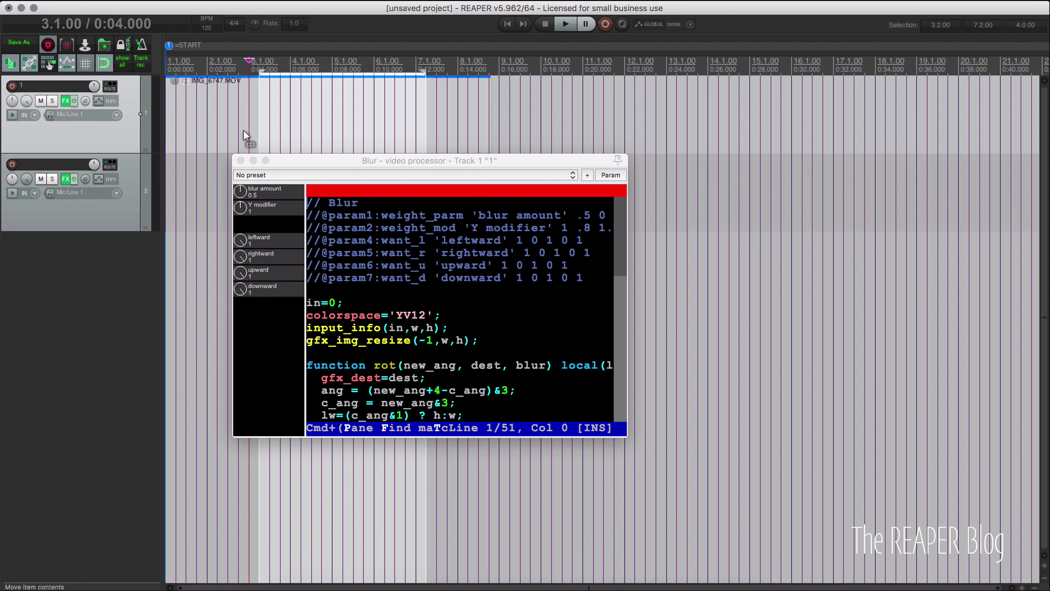
{"action": "key", "text": "ctrl+shift+v"}
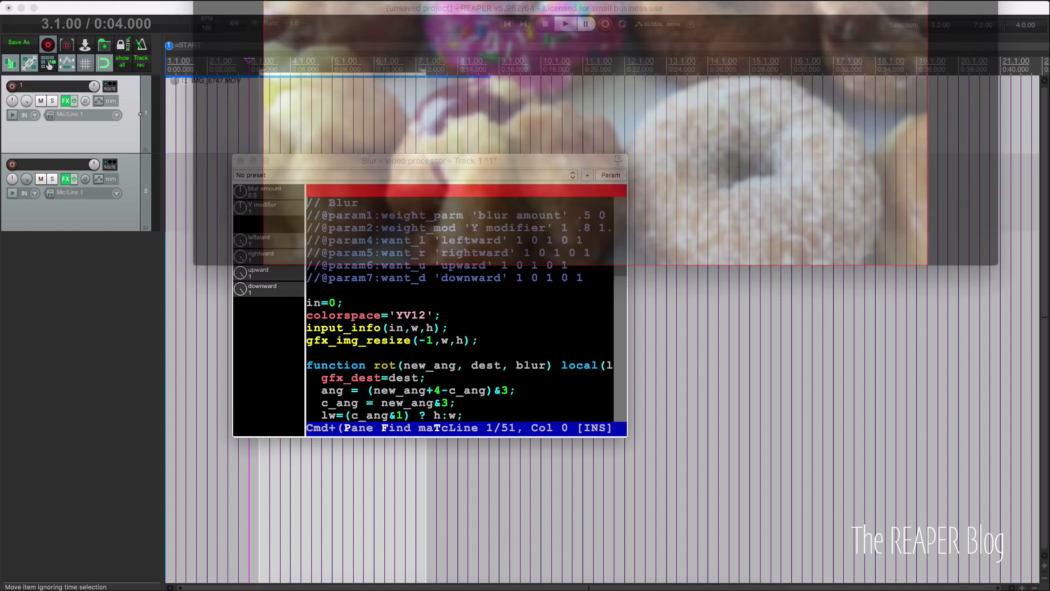
Arrange the video preview and Blur windows, then lower blur amount to 0.363
{"action": "left_click_drag", "start_coordinate": [318, 129], "coordinate": [366, 152]}
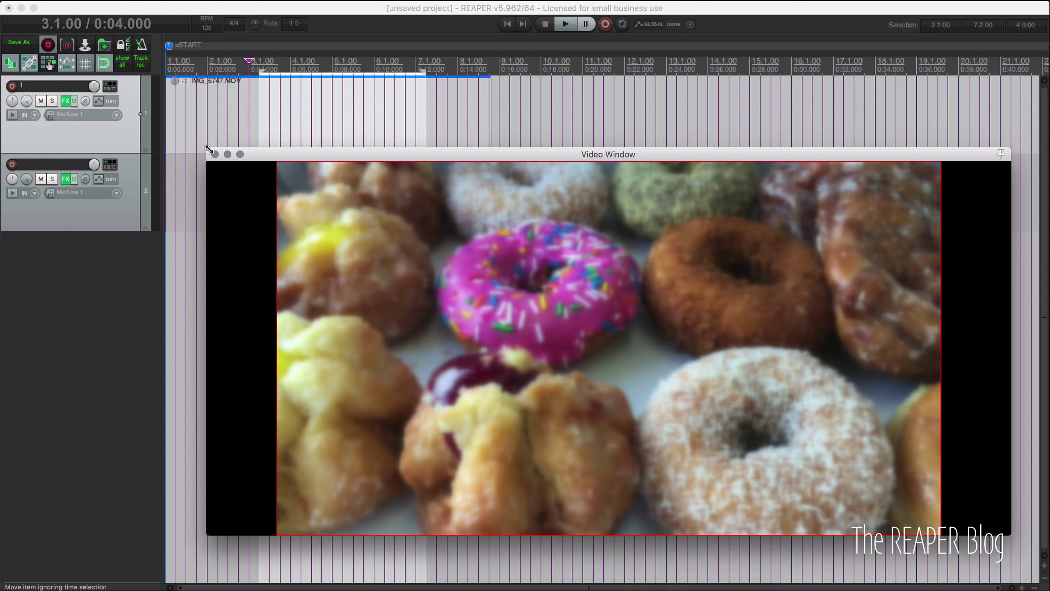
{"action": "left_click_drag", "start_coordinate": [205, 147], "coordinate": [513, 130]}
{"action": "left_click_drag", "start_coordinate": [609, 126], "coordinate": [695, 177]}
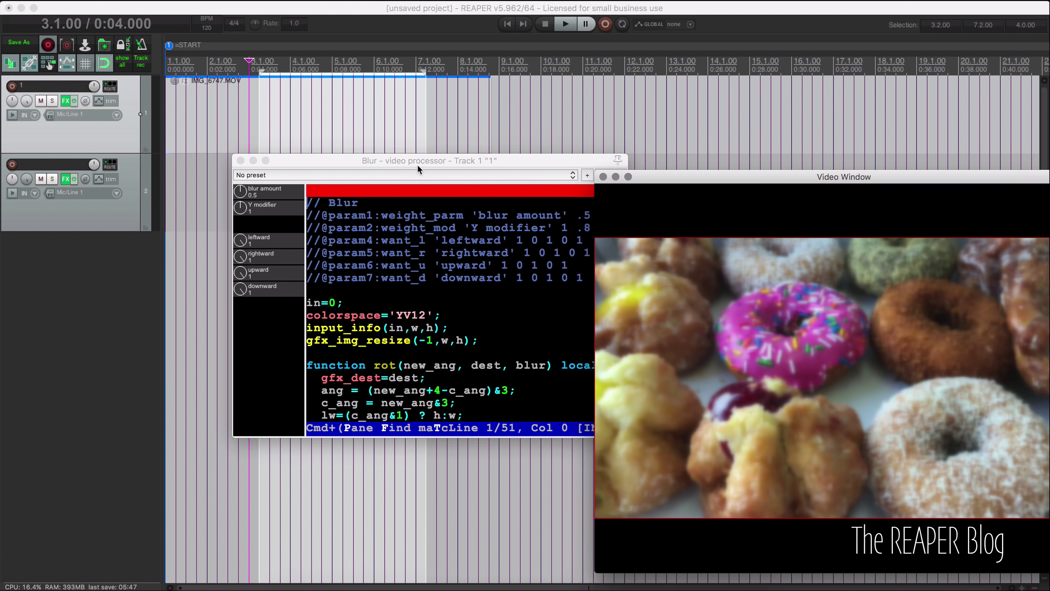
{"action": "left_click_drag", "start_coordinate": [443, 159], "coordinate": [308, 178]}
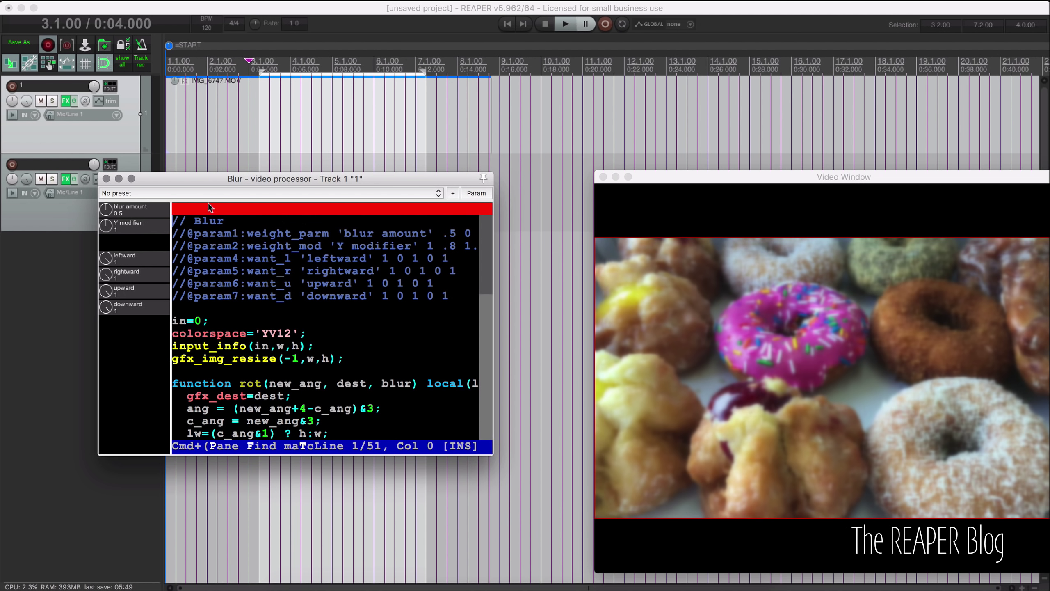
{"action": "left_click_drag", "start_coordinate": [114, 216], "coordinate": [111, 219]}
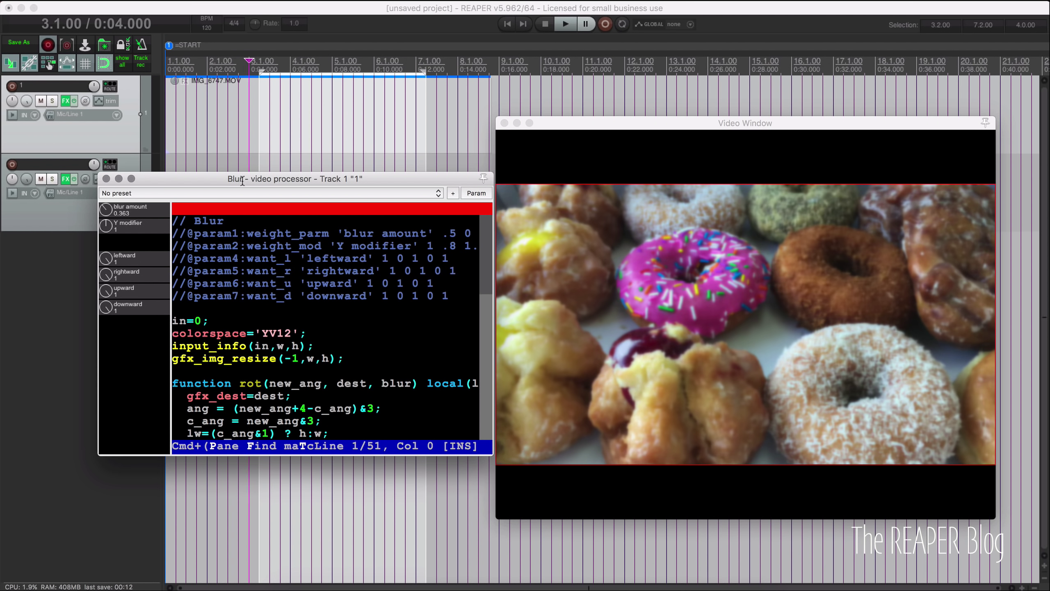
Push blur amount near 0.99, reset it to 0.5, then settle it at 0.613
{"action": "left_click_drag", "start_coordinate": [109, 209], "coordinate": [108, 232]}
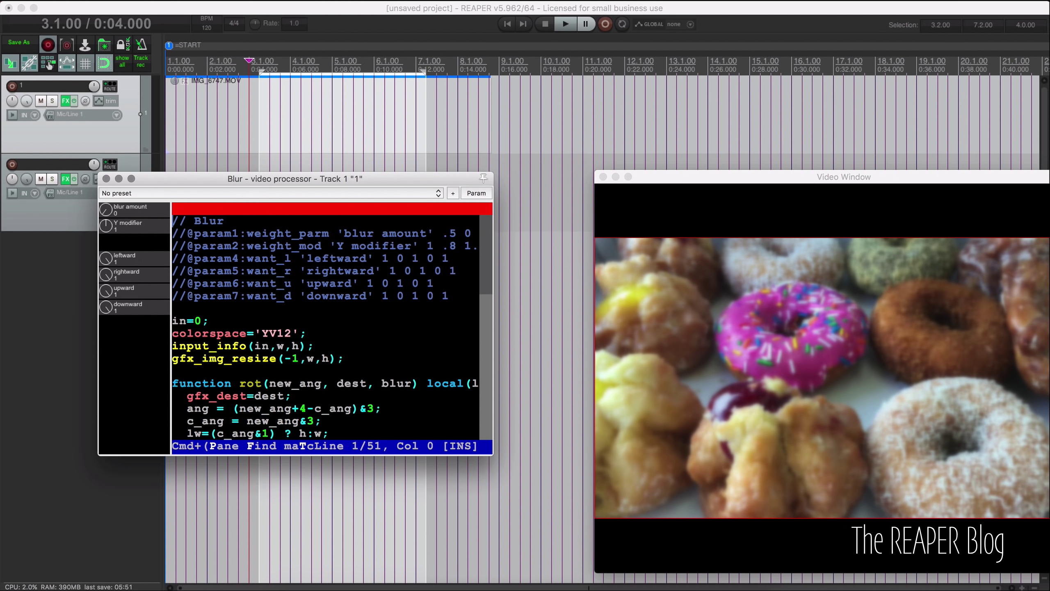
{"action": "left_click_drag", "start_coordinate": [699, 176], "coordinate": [601, 123]}
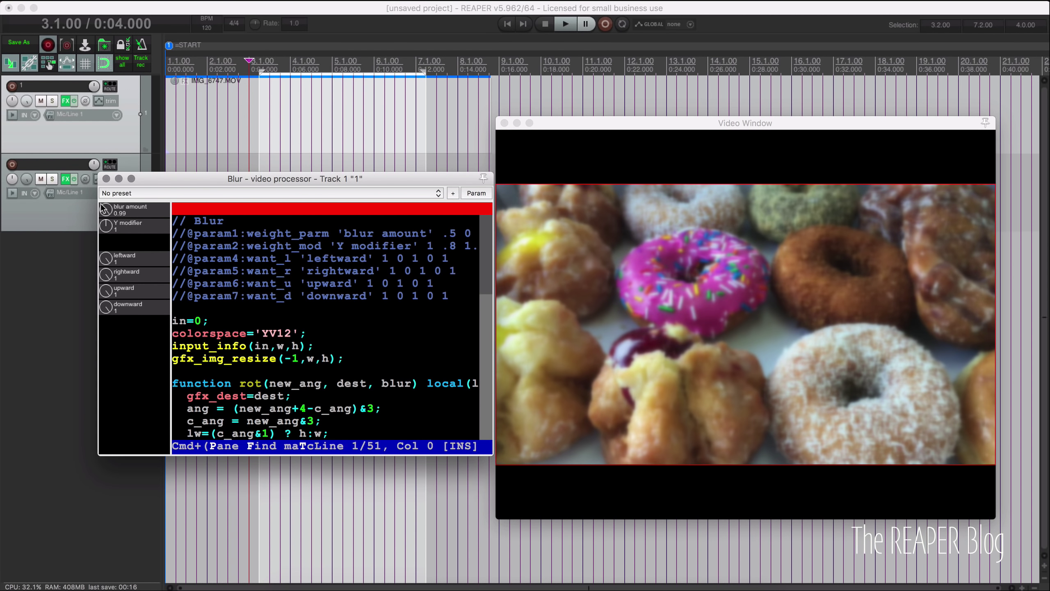
{"action": "left_click_drag", "start_coordinate": [105, 209], "coordinate": [118, 346]}
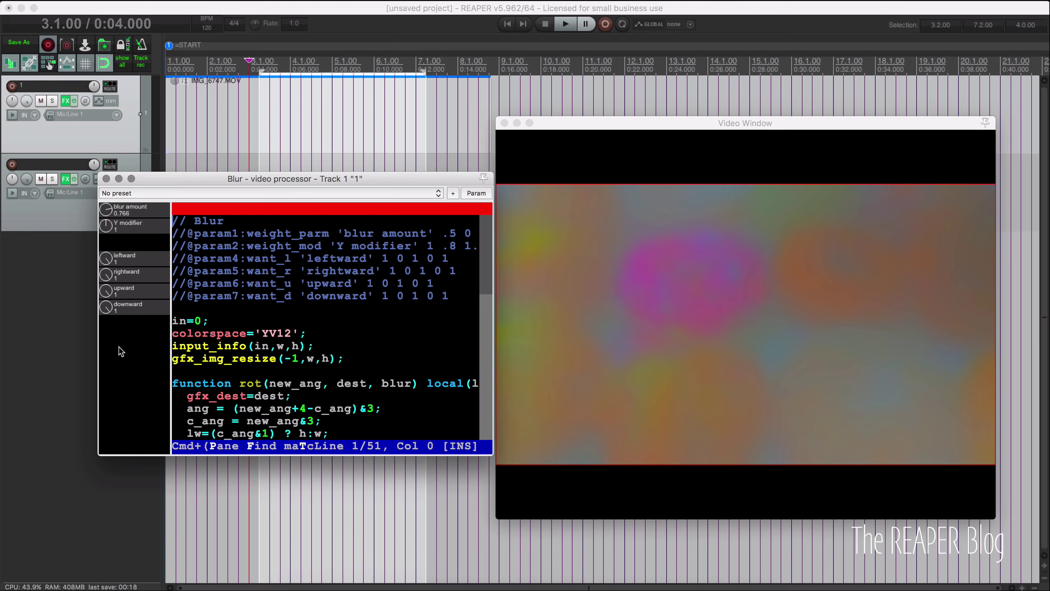
{"action": "double_click", "coordinate": [106, 209]}
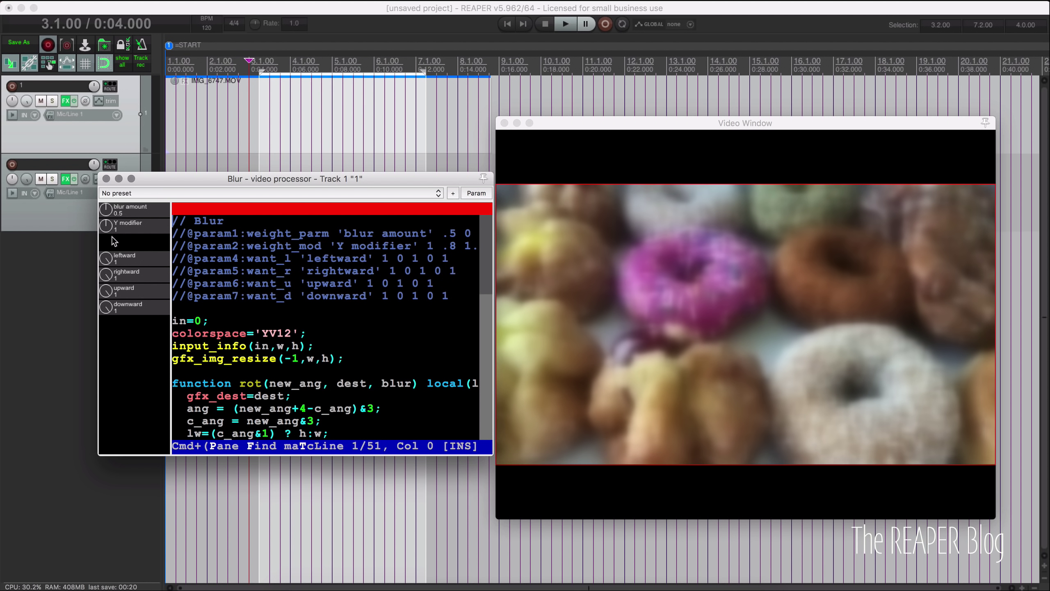
{"action": "left_click_drag", "start_coordinate": [106, 211], "coordinate": [108, 137]}
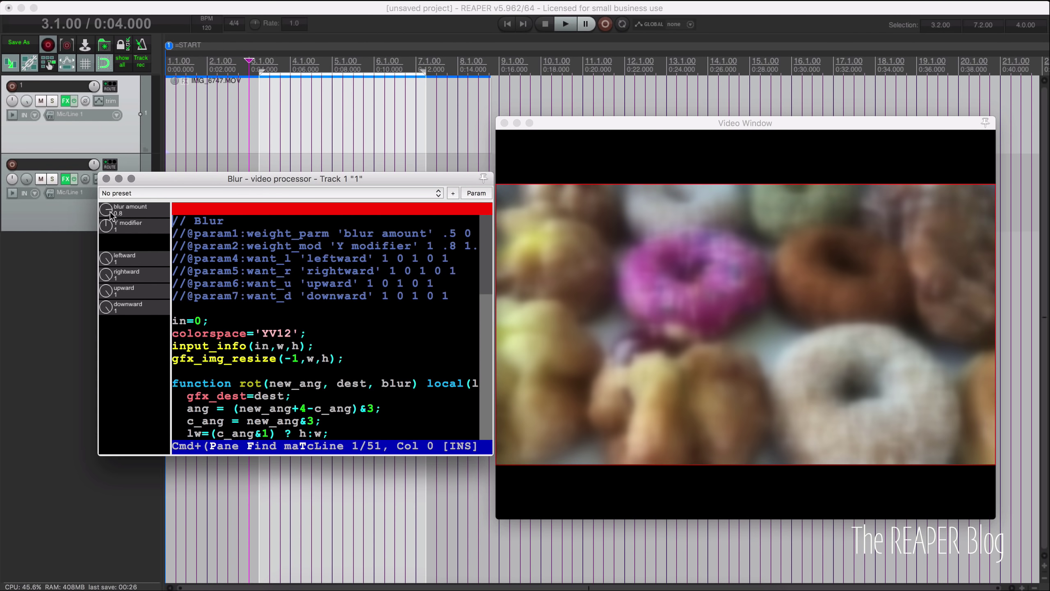
{"action": "left_click_drag", "start_coordinate": [116, 283], "coordinate": [112, 328]}
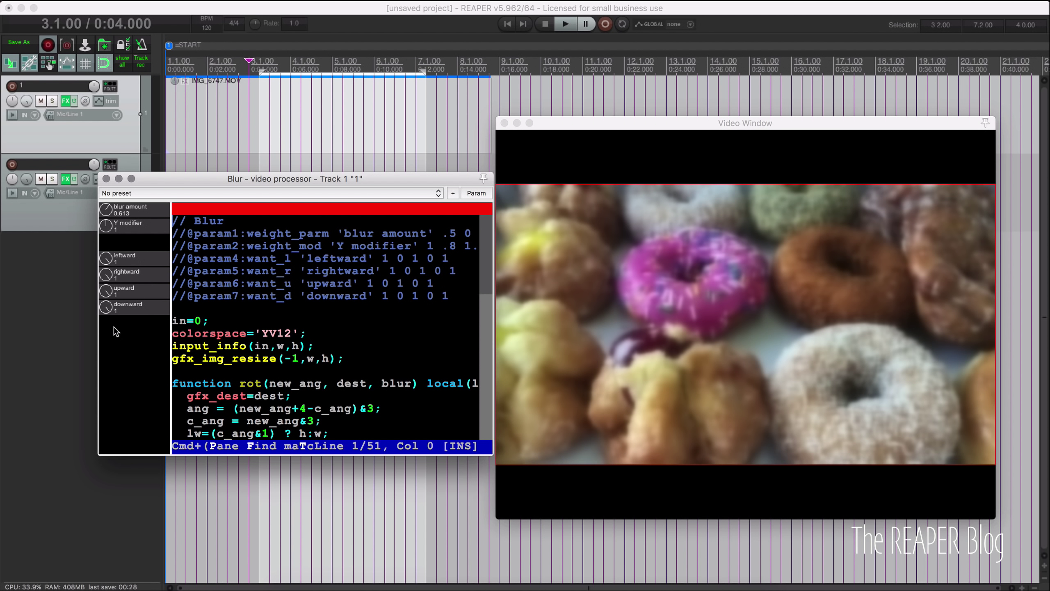
Insert a new track, move it to the top, and draw an empty MIDI item at bar 3.3
{"action": "double_click", "coordinate": [56, 268]}
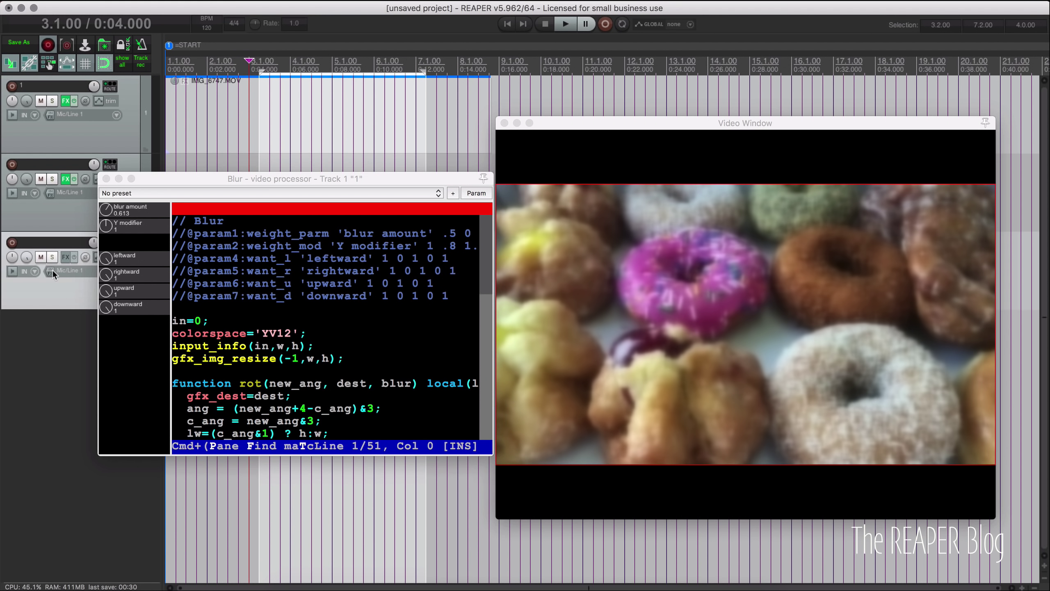
{"action": "left_click_drag", "start_coordinate": [54, 282], "coordinate": [53, 81]}
{"action": "left_click", "coordinate": [269, 110]}
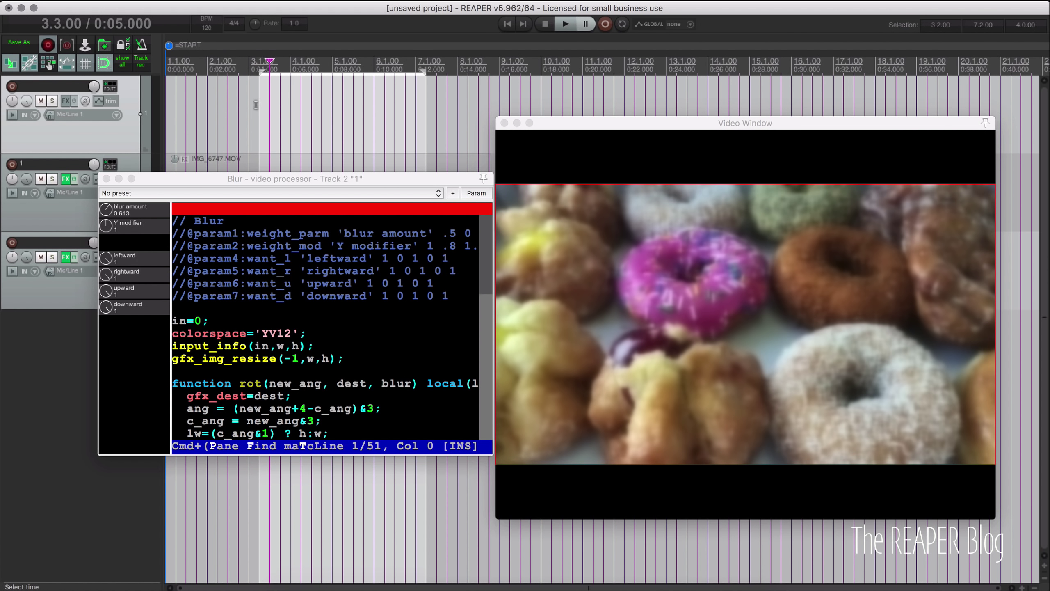
{"action": "left_click_drag", "start_coordinate": [269, 110], "coordinate": [353, 116]}
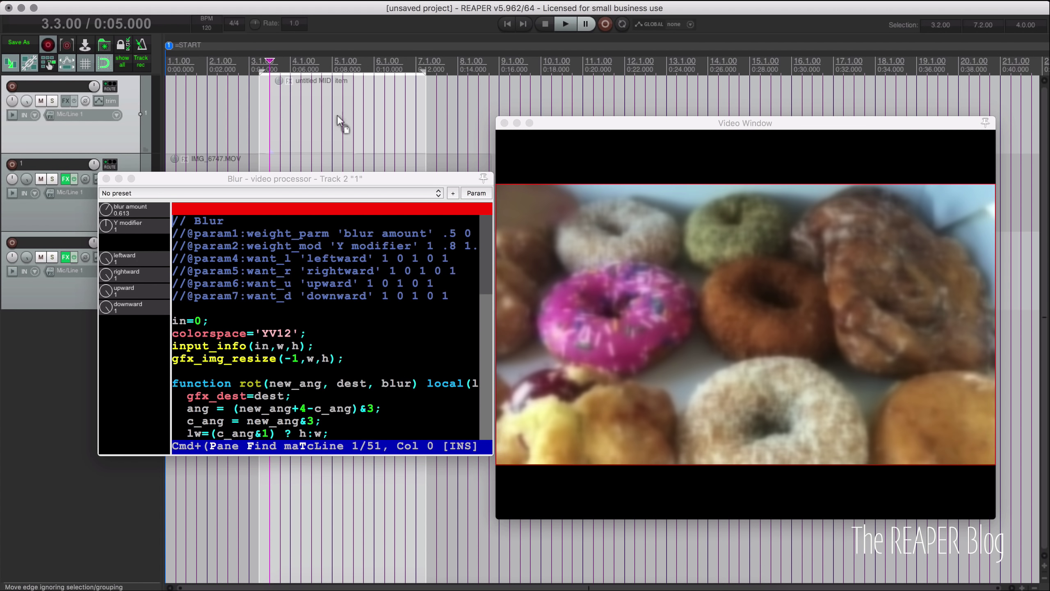
Give the item a Video processor with the JT: Essential Text Overlay preset, then shift it a beat earlier
{"action": "right_click", "coordinate": [292, 85]}
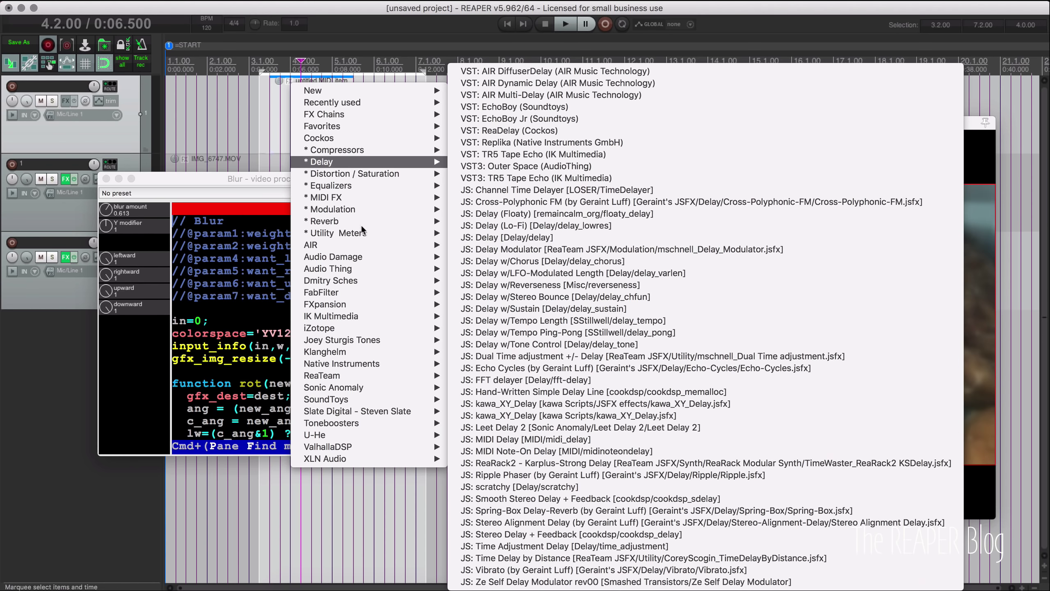
{"action": "mouse_move", "coordinate": [360, 234]}
{"action": "left_click", "coordinate": [492, 233]}
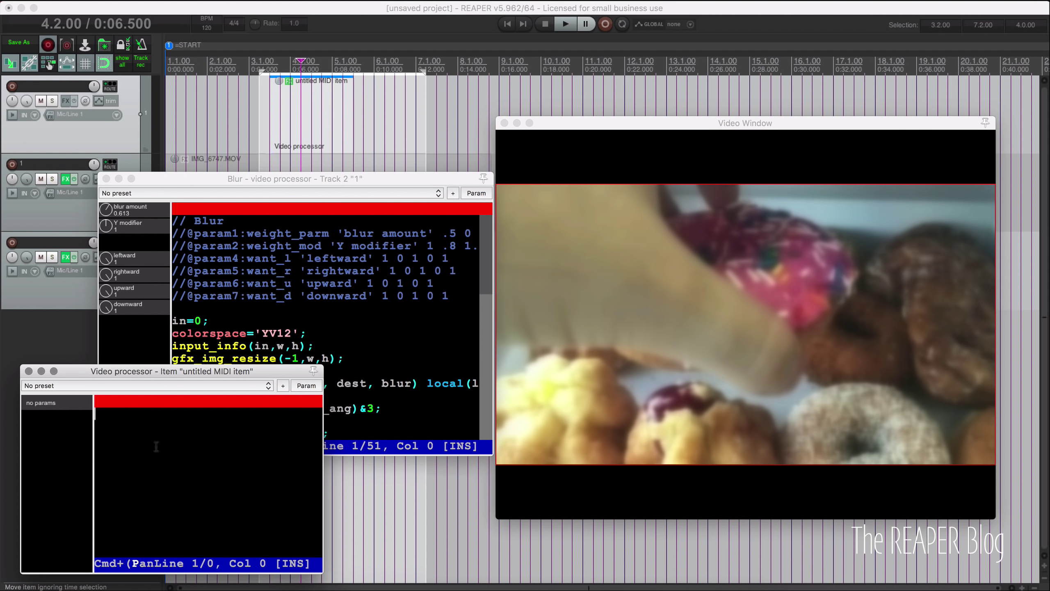
{"action": "left_click", "coordinate": [134, 384]}
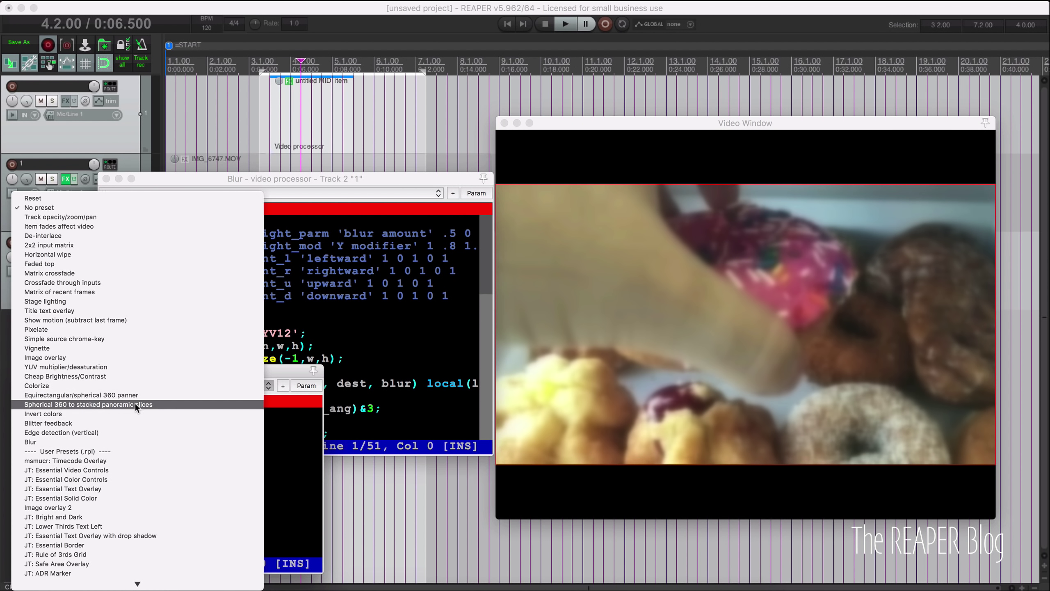
{"action": "left_click", "coordinate": [107, 487]}
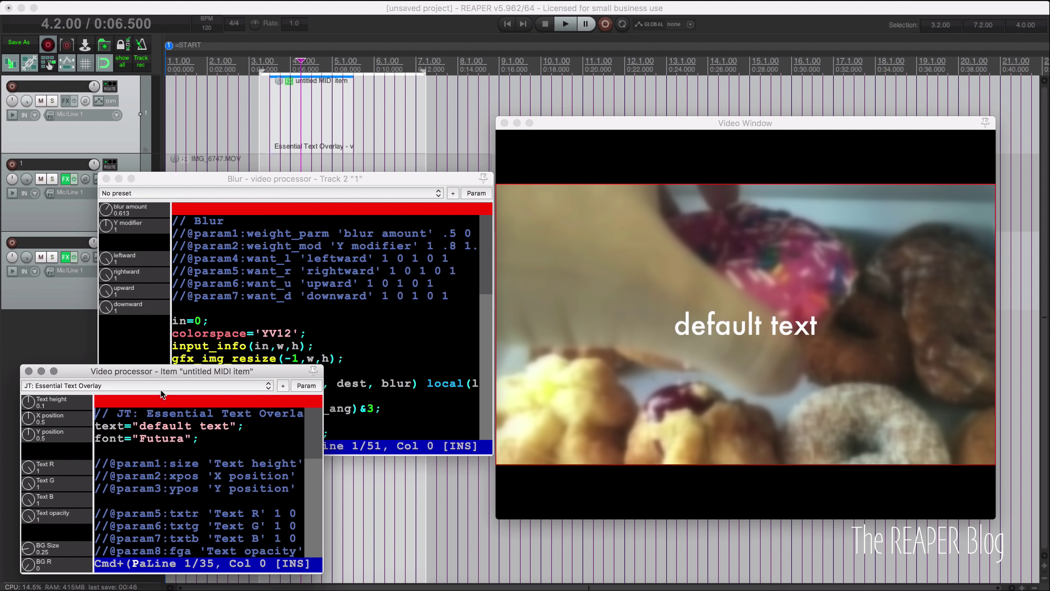
{"action": "left_click_drag", "start_coordinate": [205, 366], "coordinate": [291, 184]}
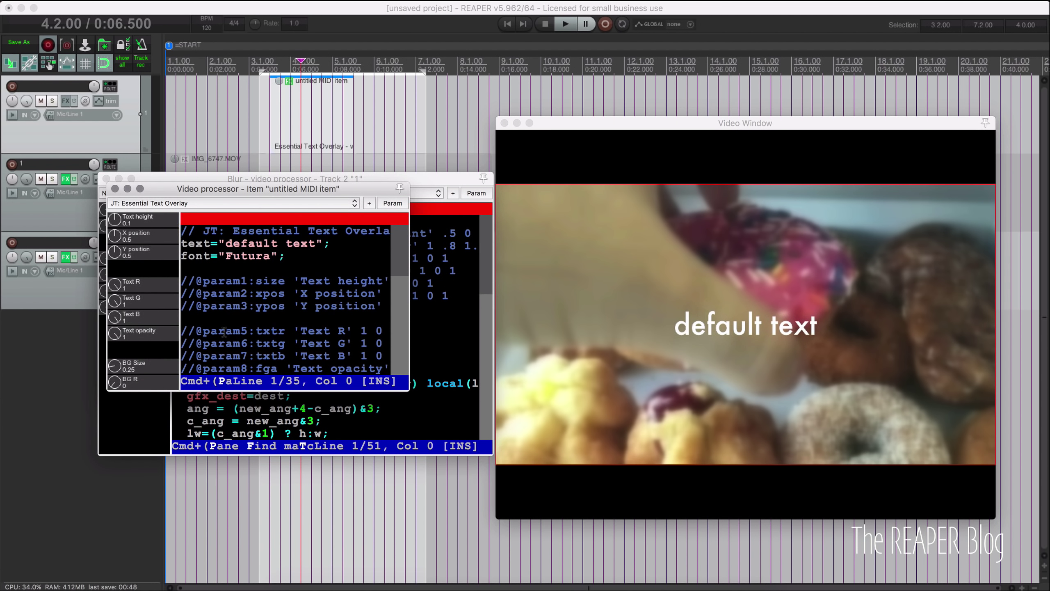
{"action": "left_click", "coordinate": [280, 89]}
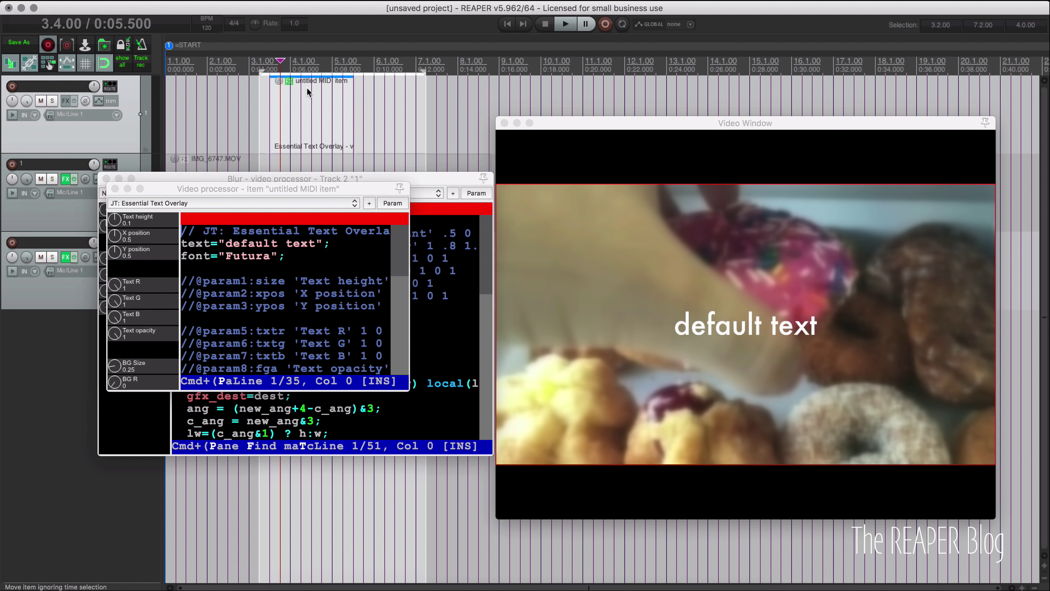
{"action": "left_click_drag", "start_coordinate": [306, 87], "coordinate": [250, 105]}
Move the text item to start at 2.4.00 and toggle track 2's blur bypass off and on
{"action": "left_click_drag", "start_coordinate": [159, 188], "coordinate": [275, 220]}
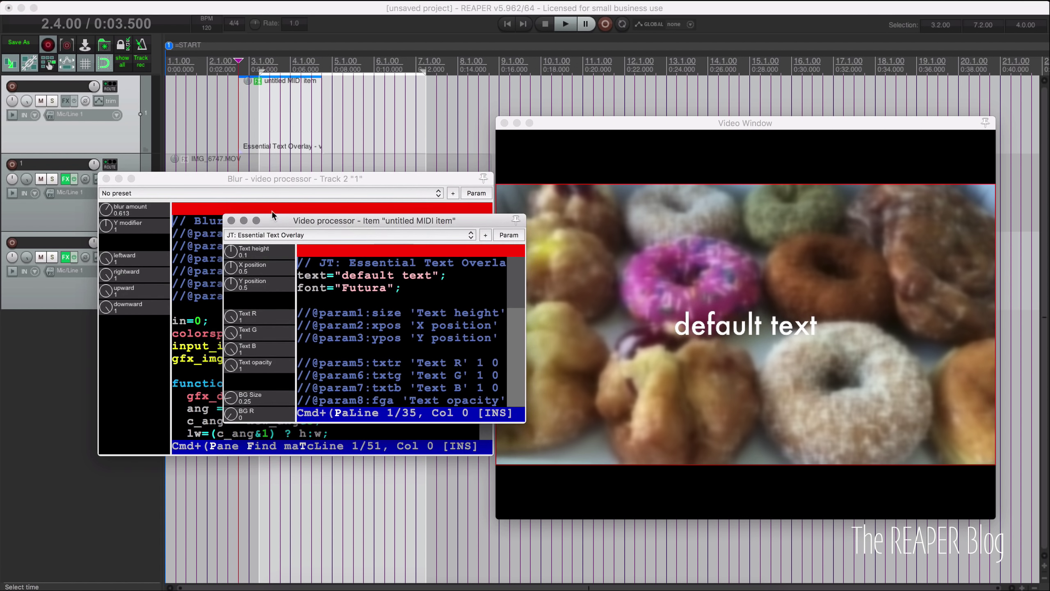
{"action": "left_click", "coordinate": [74, 180]}
{"action": "left_click", "coordinate": [74, 181]}
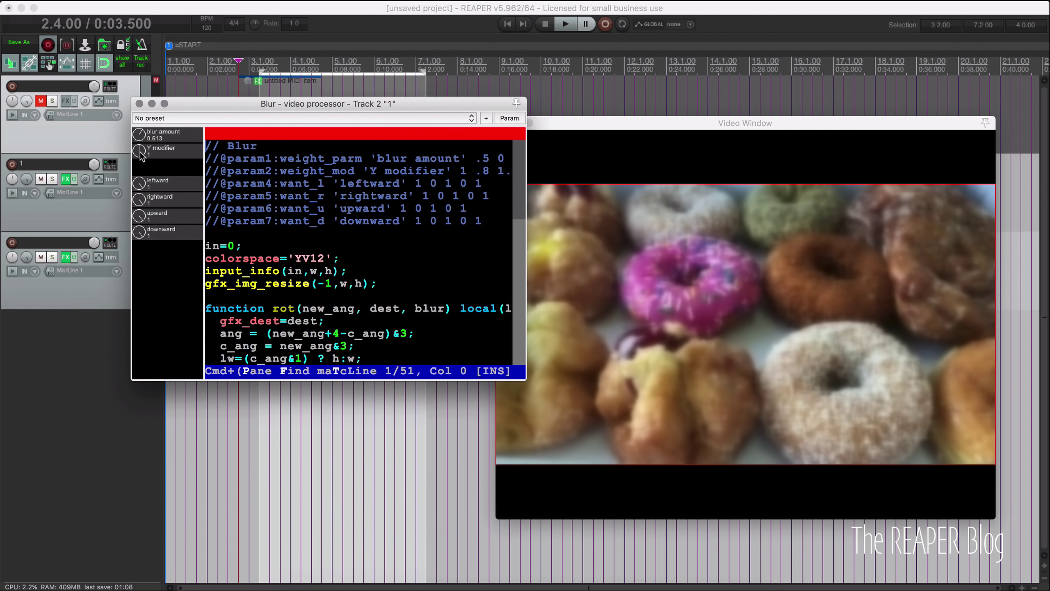
Lower the Blur Y modifier and bring it back to 1
{"action": "left_click_drag", "start_coordinate": [142, 156], "coordinate": [155, 215]}
{"action": "mouse_move", "coordinate": [142, 163]}
{"action": "left_mouse_down"}
{"action": "mouse_move", "coordinate": [144, 132]}
{"action": "mouse_move", "coordinate": [143, 165]}
{"action": "left_mouse_up"}
{"action": "left_click_drag", "start_coordinate": [324, 105], "coordinate": [308, 128]}
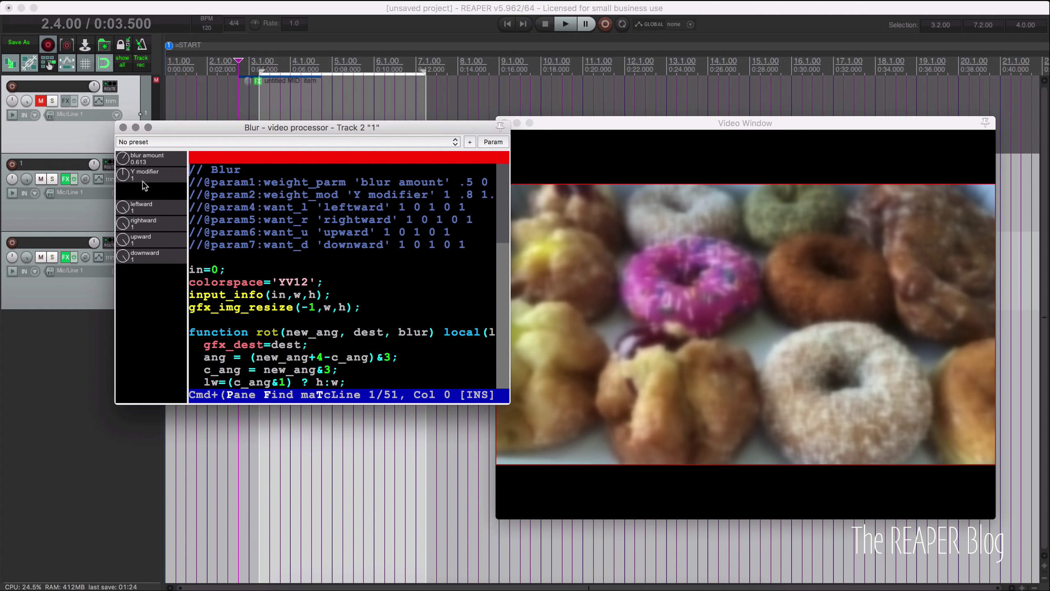
Set the Blur leftward, upward and downward knobs to 0 and rightward to 1
{"action": "left_click_drag", "start_coordinate": [127, 211], "coordinate": [125, 374]}
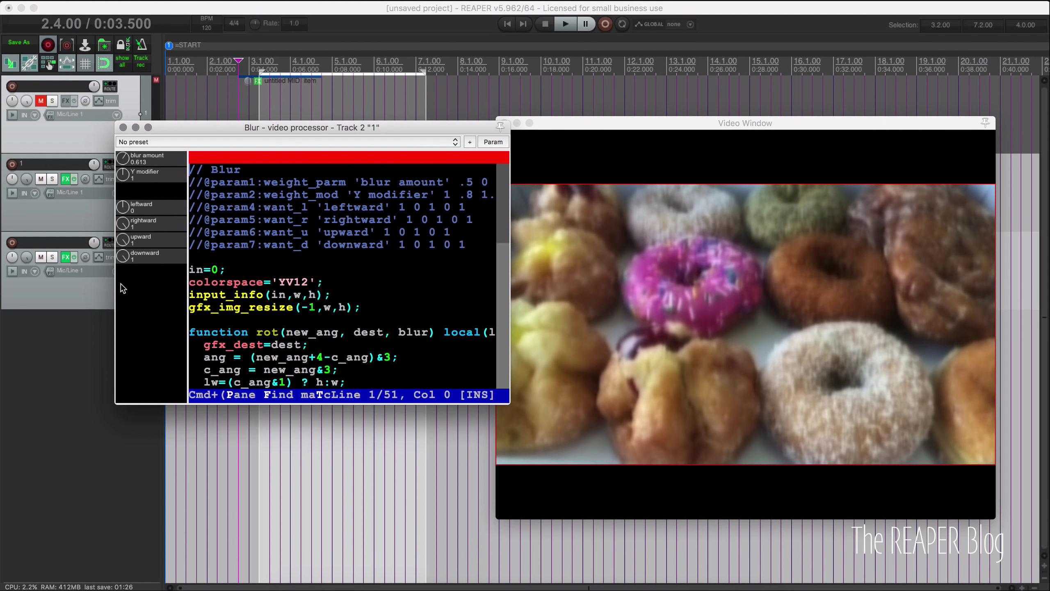
{"action": "left_click_drag", "start_coordinate": [123, 224], "coordinate": [123, 326]}
{"action": "left_click_drag", "start_coordinate": [123, 257], "coordinate": [121, 352]}
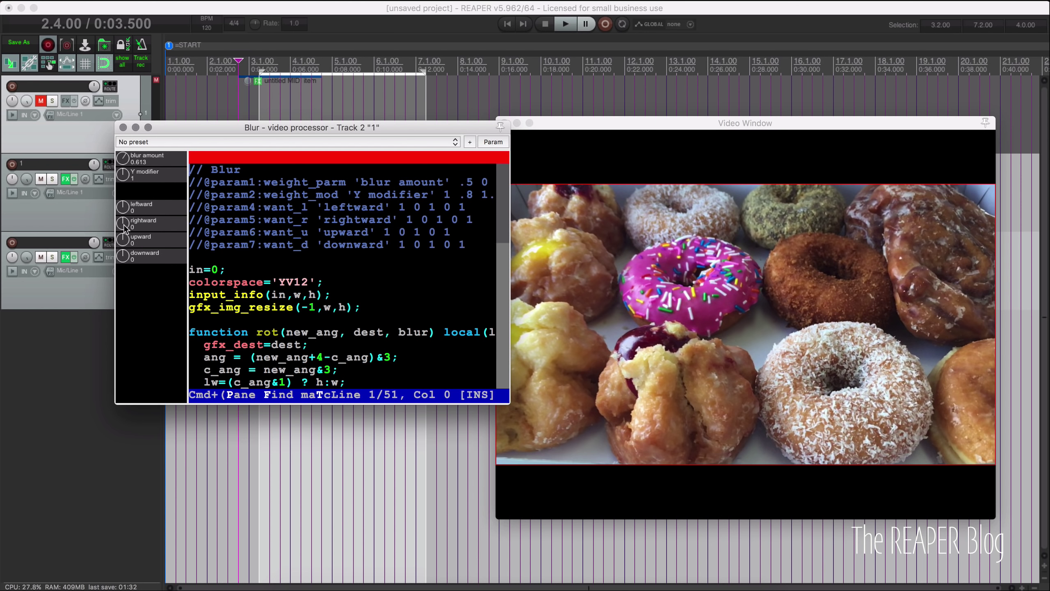
{"action": "left_click_drag", "start_coordinate": [124, 223], "coordinate": [153, 131]}
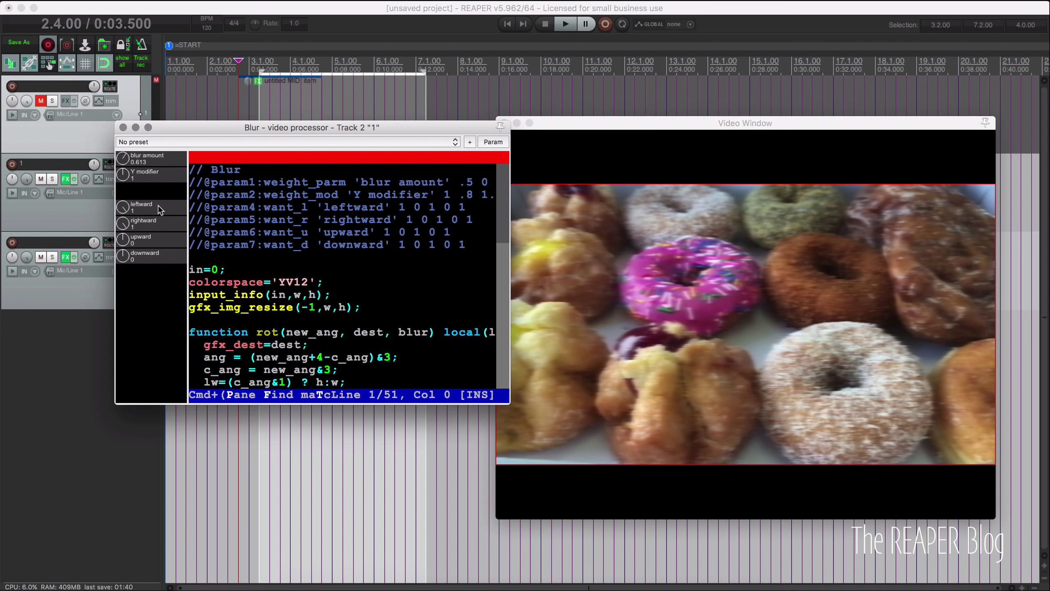
{"action": "left_click_drag", "start_coordinate": [127, 210], "coordinate": [125, 240]}
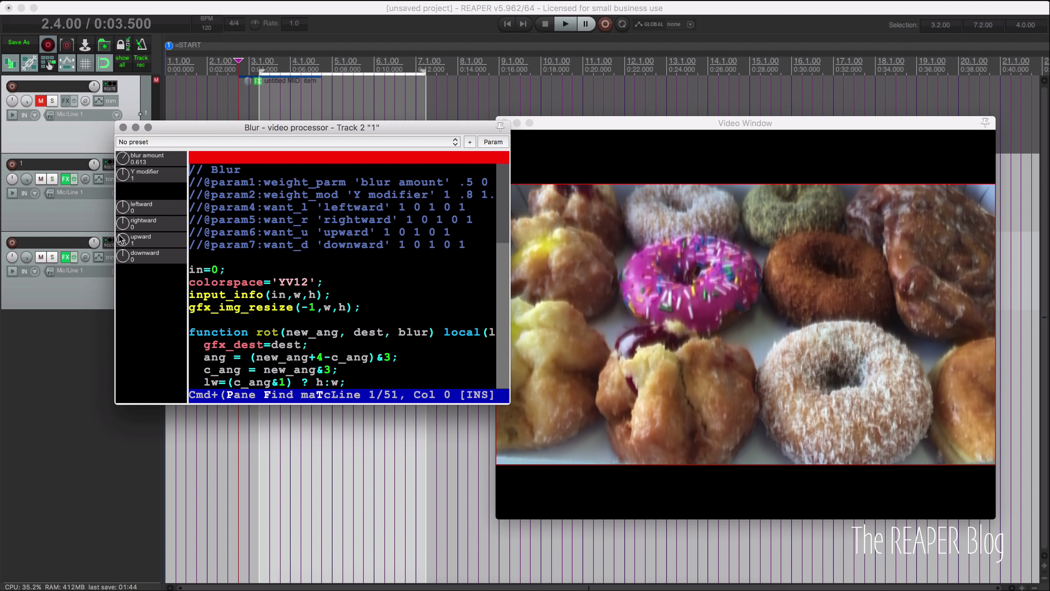
{"action": "left_click_drag", "start_coordinate": [125, 260], "coordinate": [127, 208]}
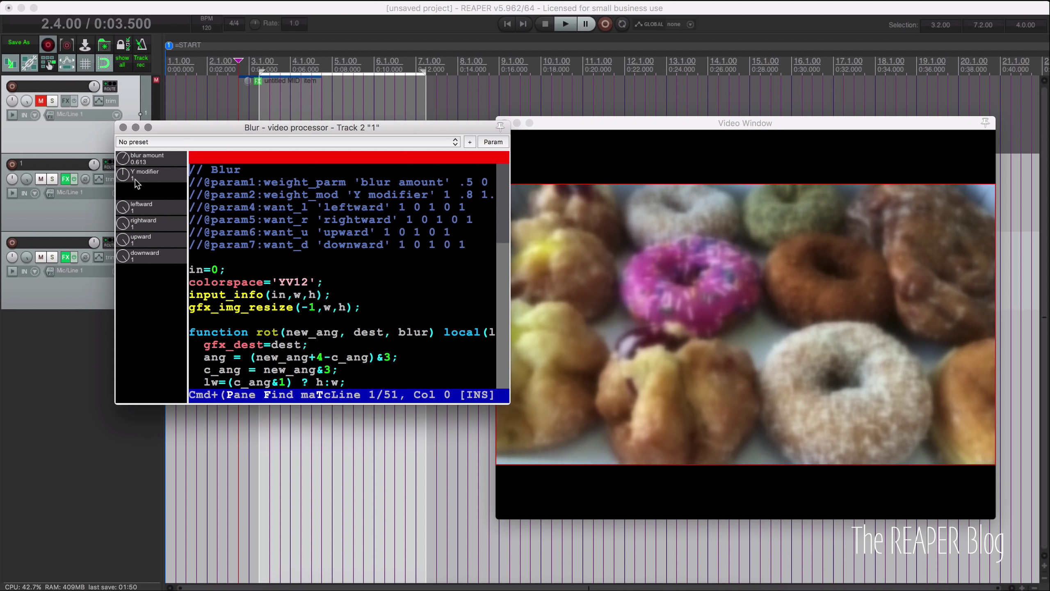
{"action": "left_click_drag", "start_coordinate": [131, 219], "coordinate": [132, 226]}
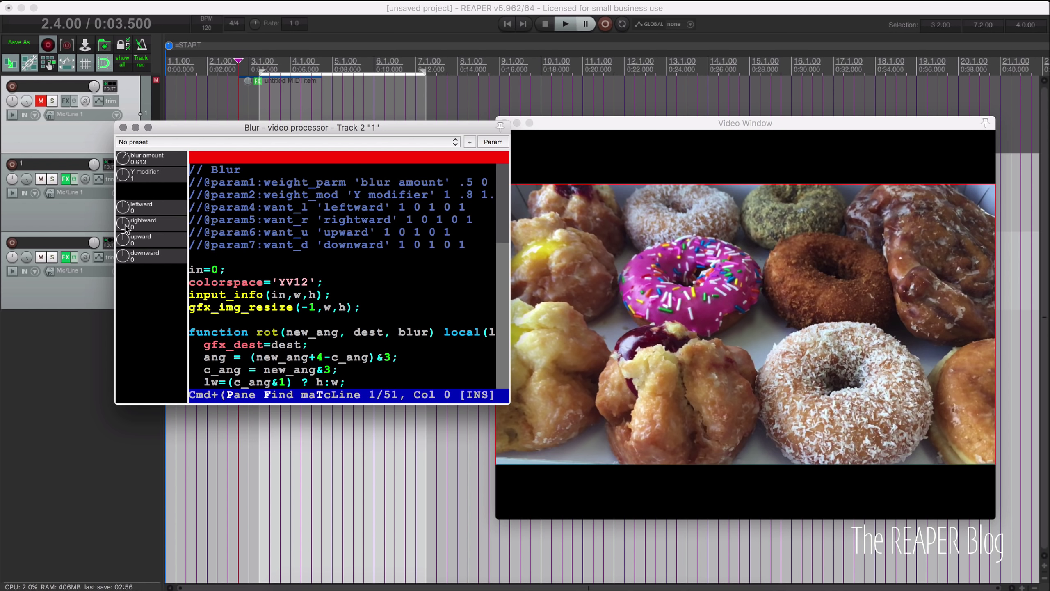
{"action": "scroll", "coordinate": [125, 229], "scroll_direction": "up", "scroll_amount": 1}
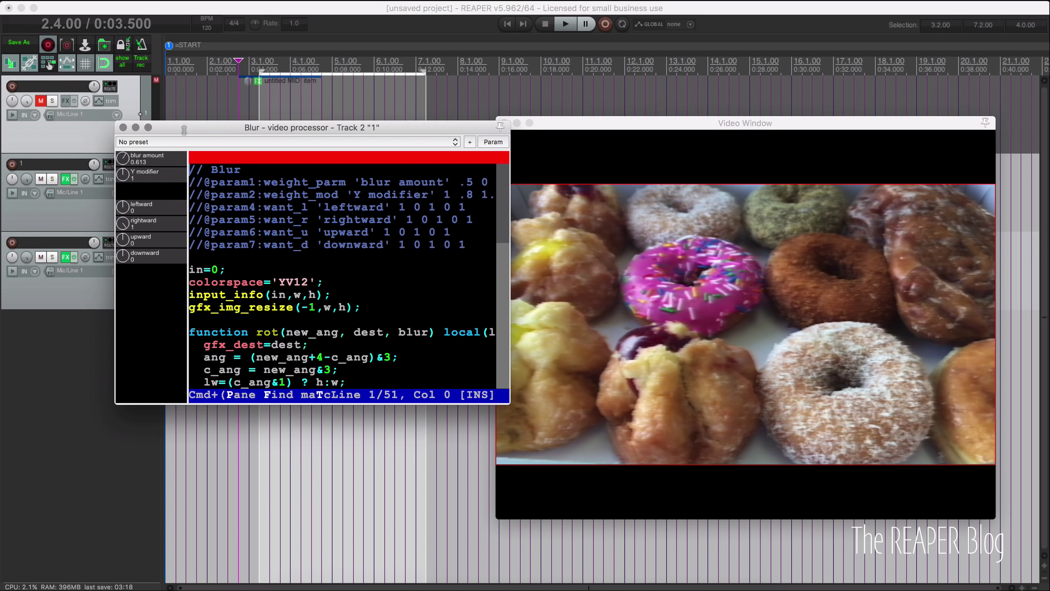
{"action": "left_click_drag", "start_coordinate": [185, 129], "coordinate": [180, 145]}
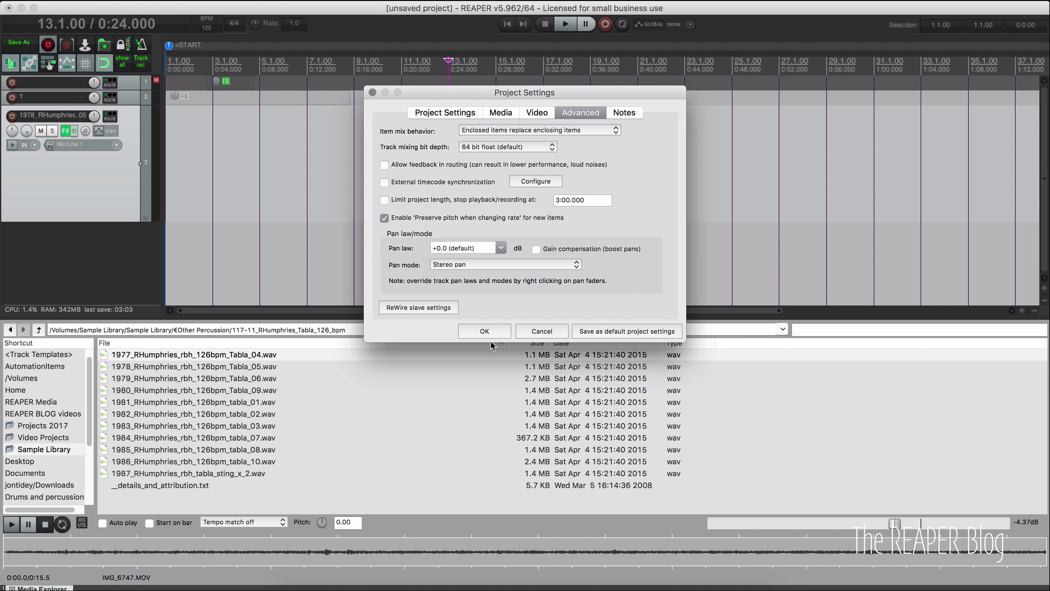
{"action": "left_click", "coordinate": [490, 329]}
{"action": "left_click_drag", "start_coordinate": [514, 173], "coordinate": [686, 159]}
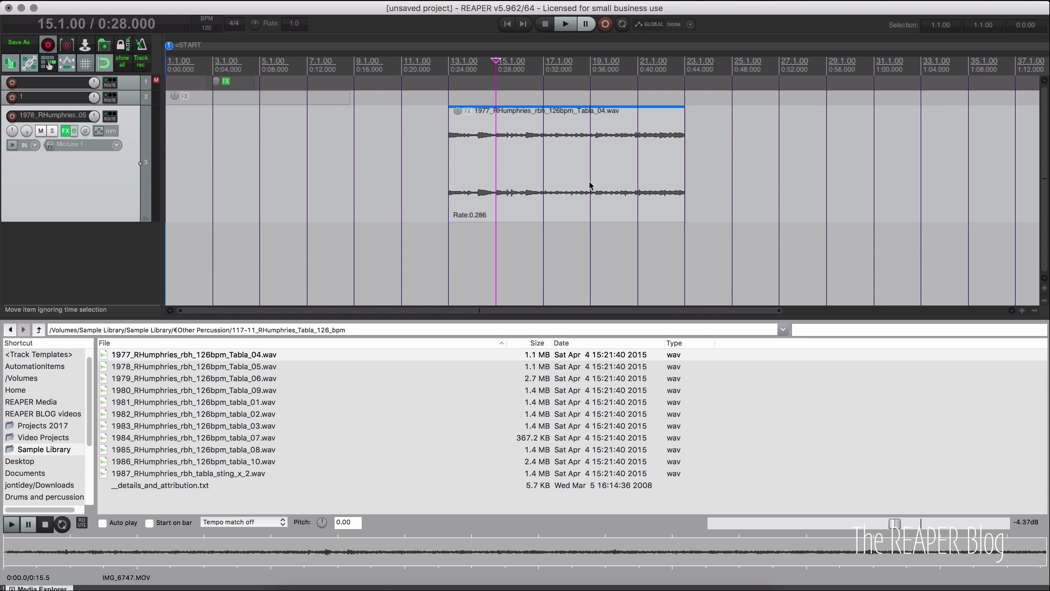
{"action": "double_click", "coordinate": [513, 161]}
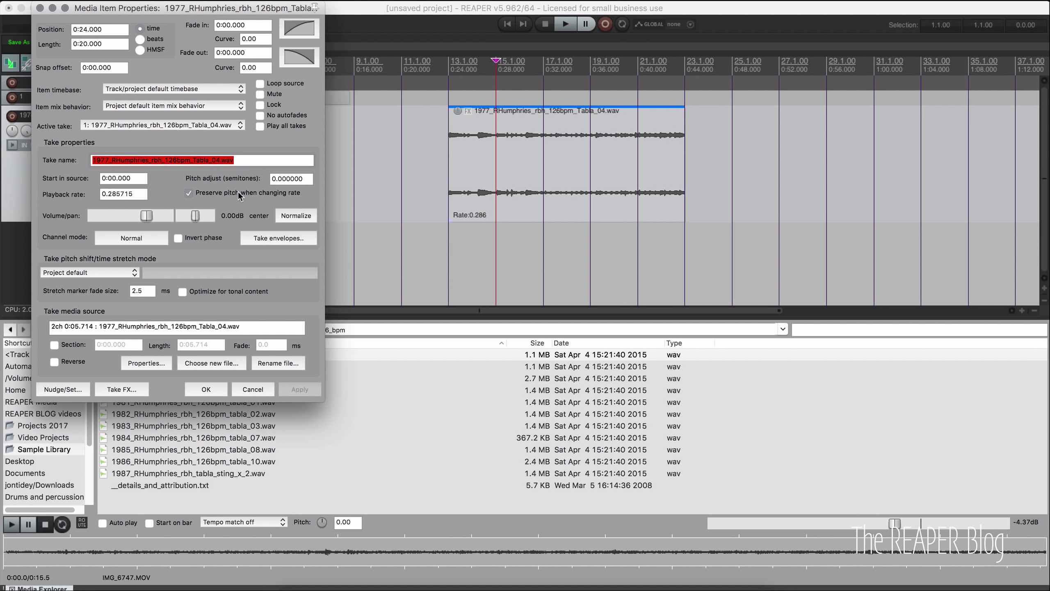
{"action": "left_click", "coordinate": [221, 193]}
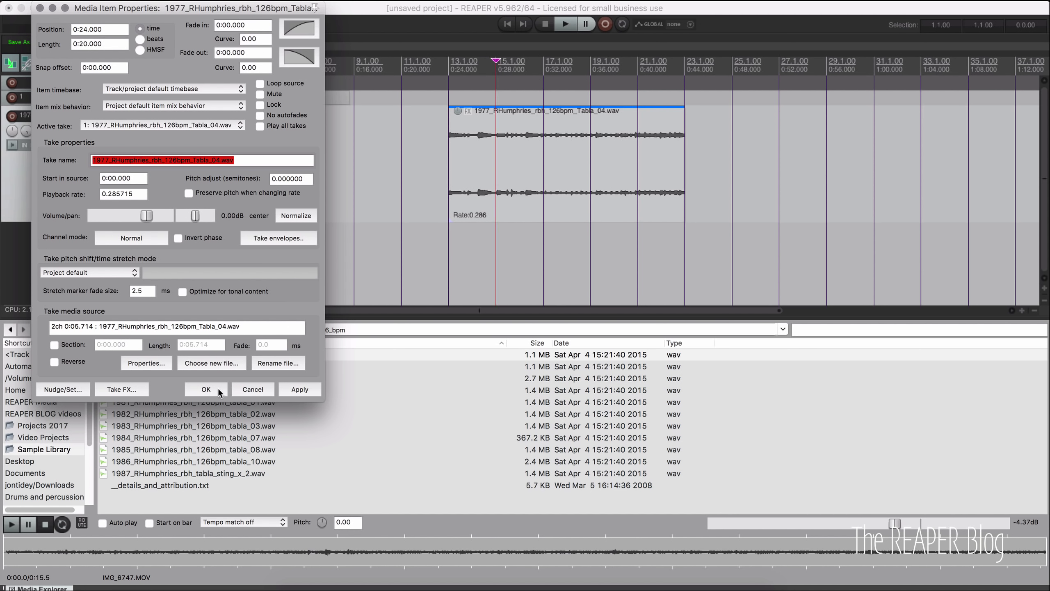
{"action": "left_click", "coordinate": [245, 388]}
{"action": "left_click", "coordinate": [399, 149]}
Turn off 'Enable Preserve pitch when changing rate' in Project Settings > Advanced
{"action": "key", "text": "alt+Return"}
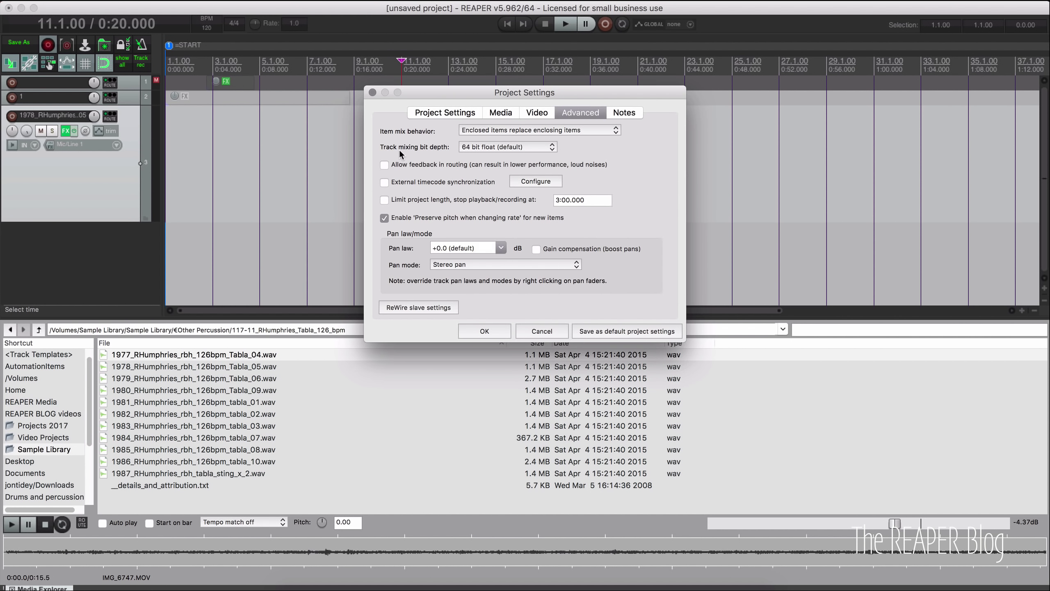
{"action": "left_click", "coordinate": [430, 218]}
{"action": "left_click", "coordinate": [479, 331]}
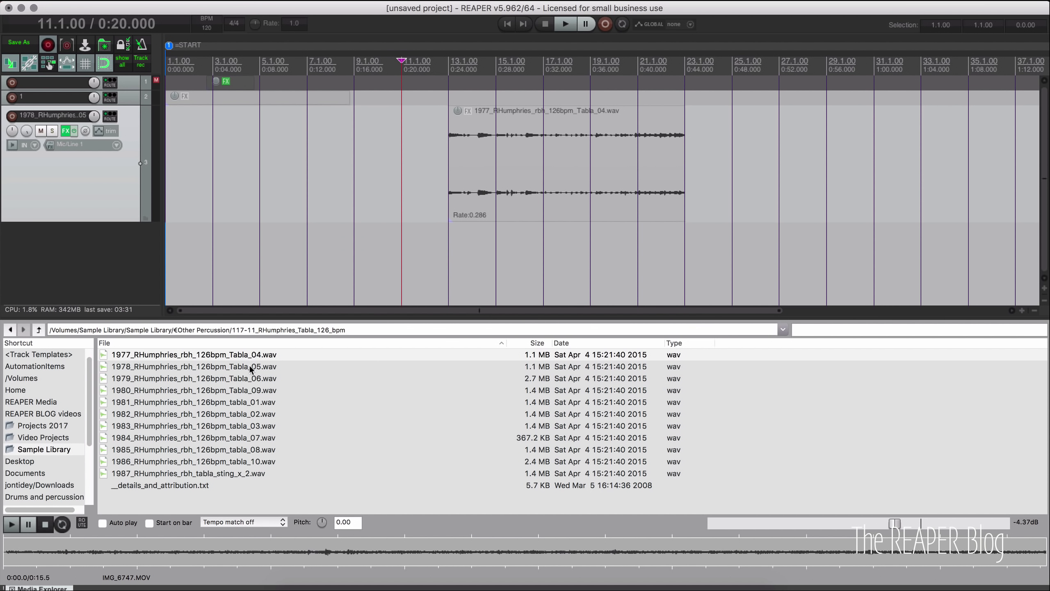
Place Tabla_05.wav from Media Explorer on track 3 at 0:48 and check its item properties
{"action": "left_click", "coordinate": [252, 367]}
{"action": "left_click_drag", "start_coordinate": [346, 367], "coordinate": [743, 173]}
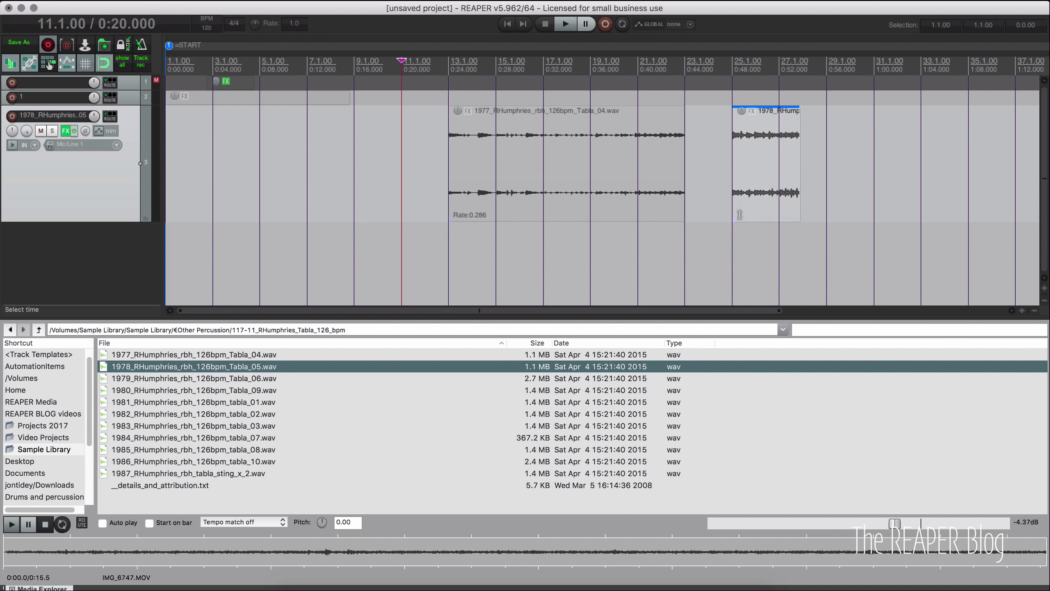
{"action": "double_click", "coordinate": [744, 171]}
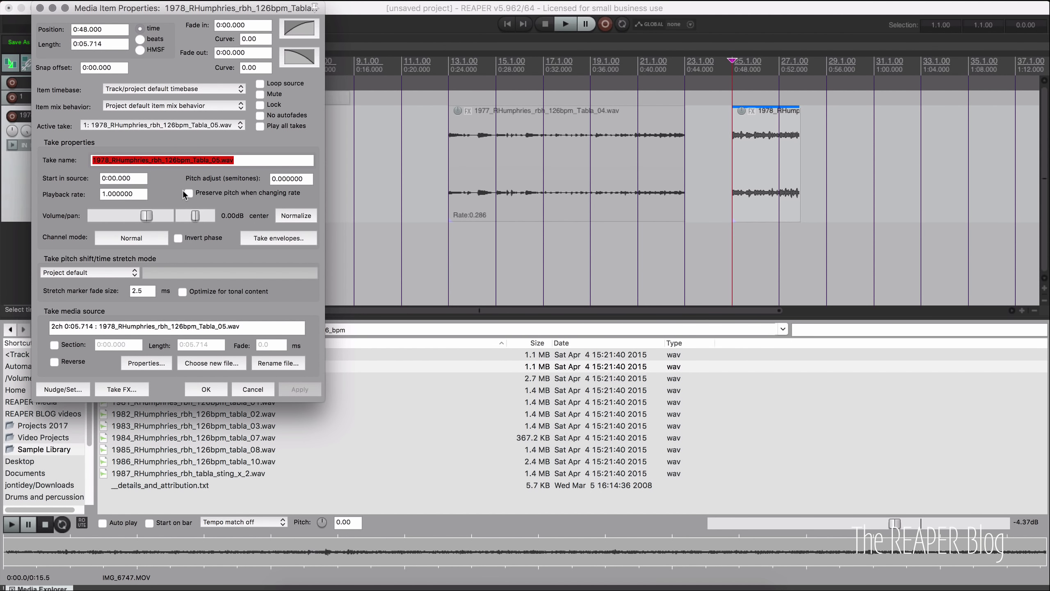
{"action": "left_click", "coordinate": [240, 388]}
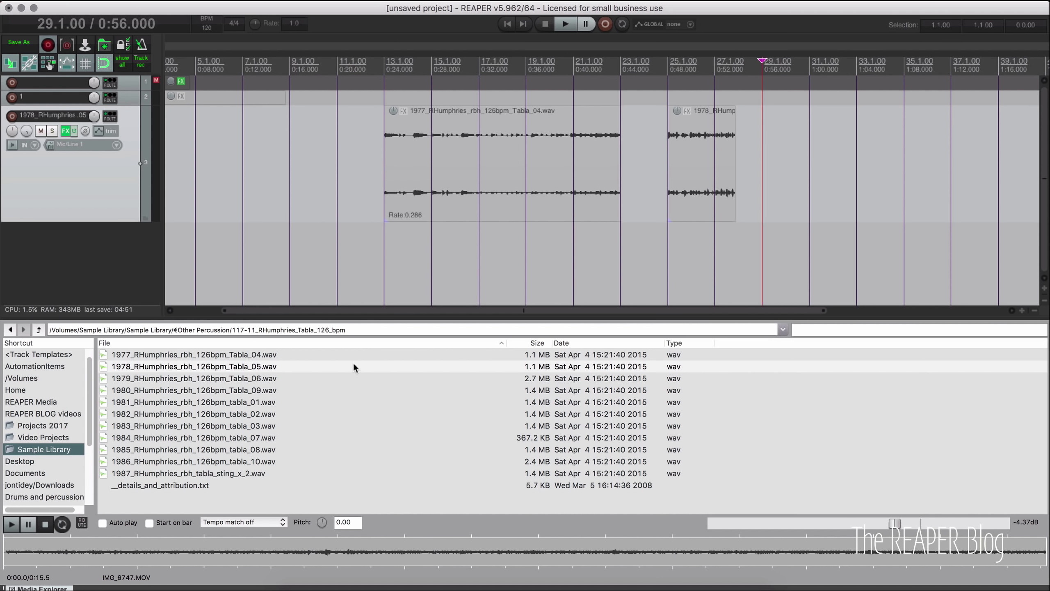
Turn on Media Explorer tempo matching and drag Tabla_06.wav onto track 3 at bar 29
{"action": "left_click", "coordinate": [248, 522]}
{"action": "left_click", "coordinate": [257, 532]}
{"action": "left_click", "coordinate": [215, 368]}
{"action": "left_click_drag", "start_coordinate": [214, 381], "coordinate": [756, 182]}
Check the Tabla_06 item's properties (rate 0.914), then bring up the Media Explorer options menu
{"action": "double_click", "coordinate": [791, 185]}
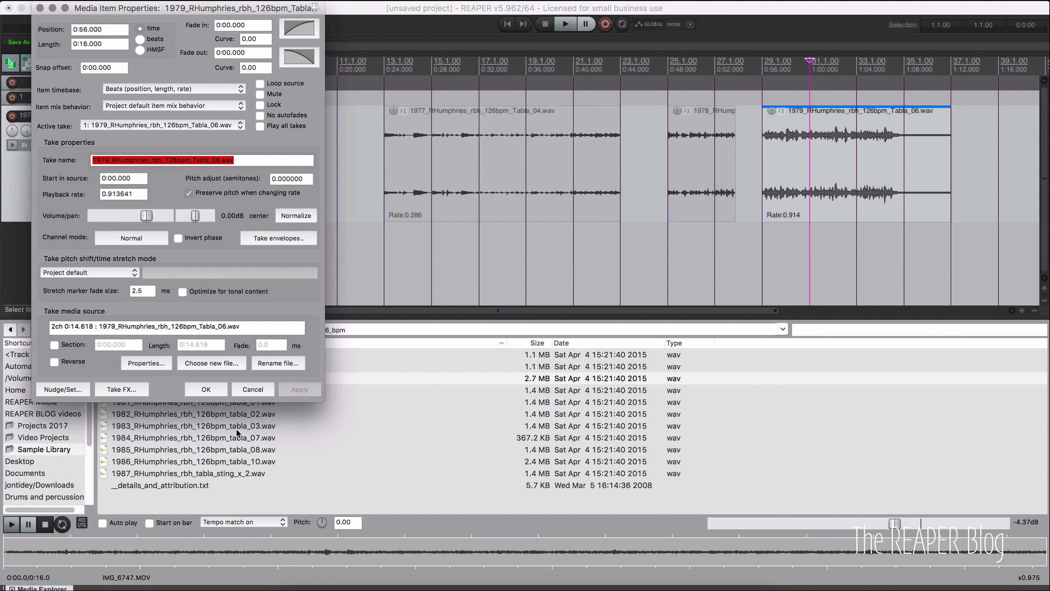
{"action": "left_click", "coordinate": [252, 388]}
{"action": "right_click", "coordinate": [412, 513]}
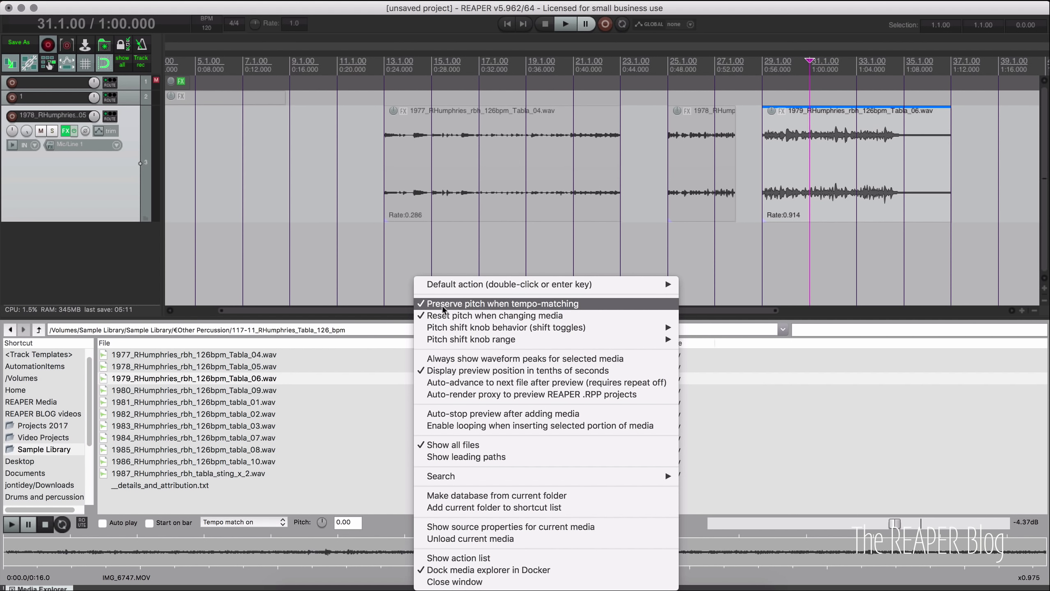
Stop preserving pitch when tempo-matching and add Tabla_09 to track 3 at bar 39 (rate 0.952)
{"action": "left_click", "coordinate": [558, 304]}
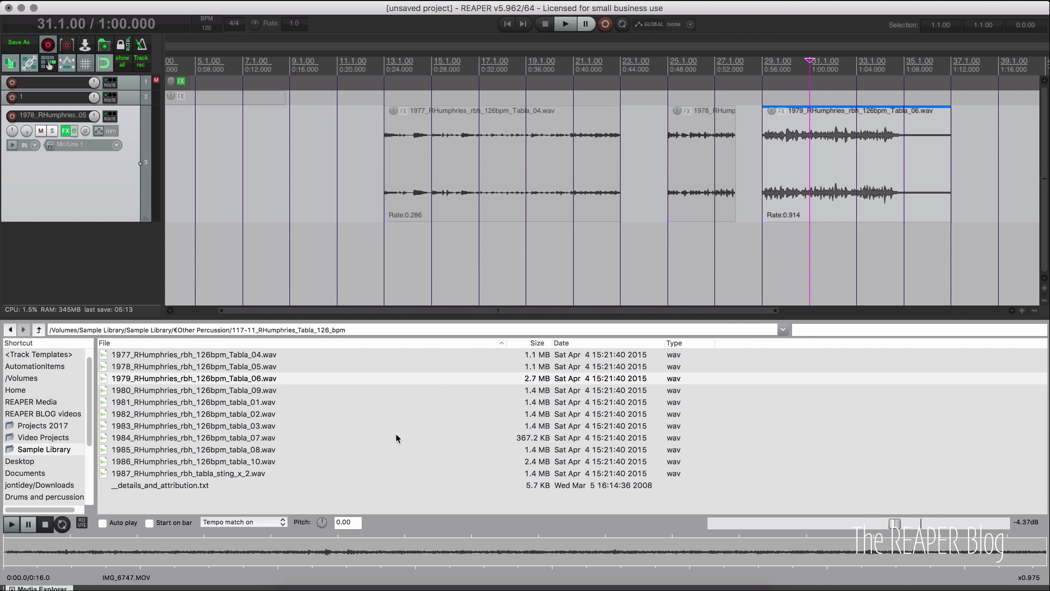
{"action": "left_click", "coordinate": [266, 391]}
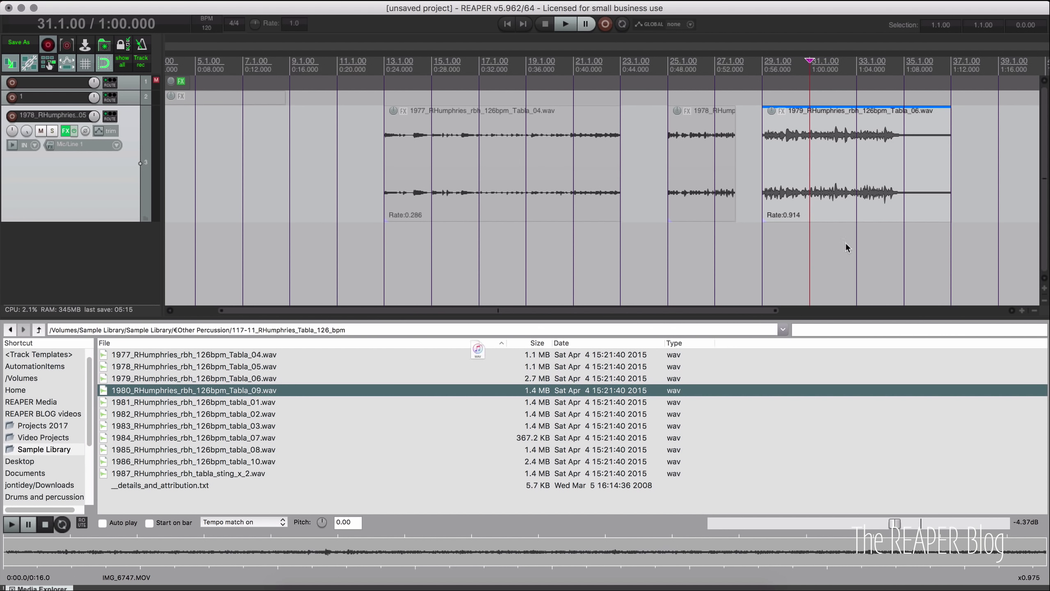
{"action": "left_click_drag", "start_coordinate": [845, 247], "coordinate": [1000, 174]}
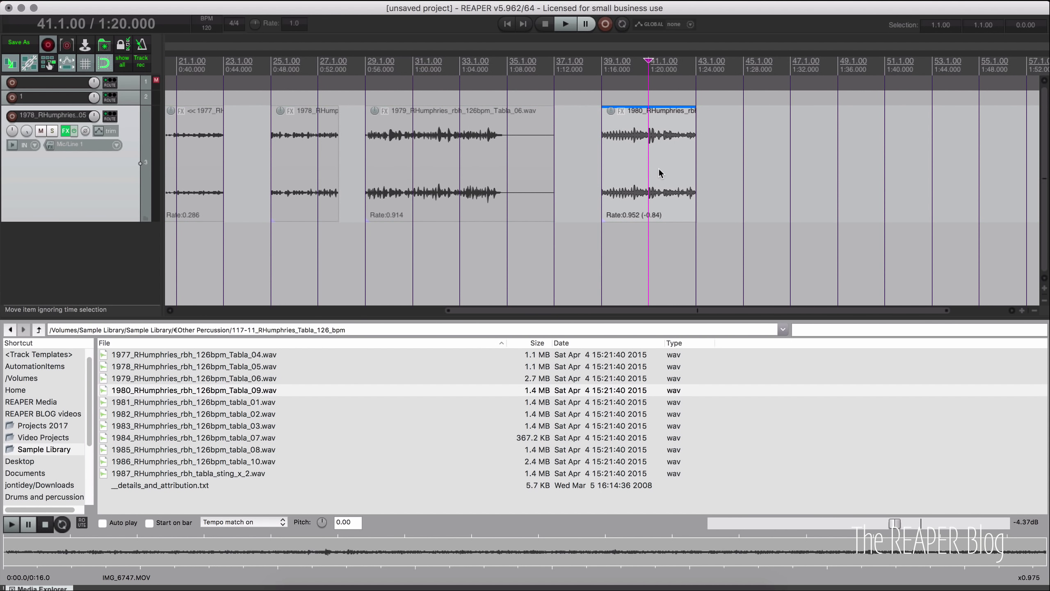
{"action": "double_click", "coordinate": [659, 173]}
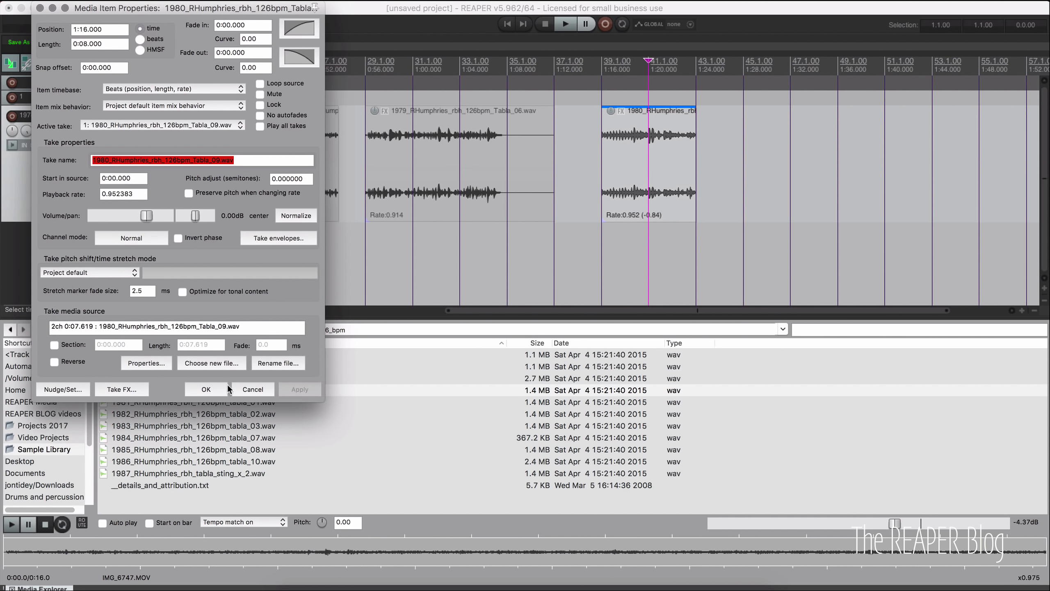
{"action": "left_click", "coordinate": [243, 390]}
Toggle Media Explorer's 'Preserve pitch when tempo-matching' option back on
{"action": "left_click", "coordinate": [481, 274]}
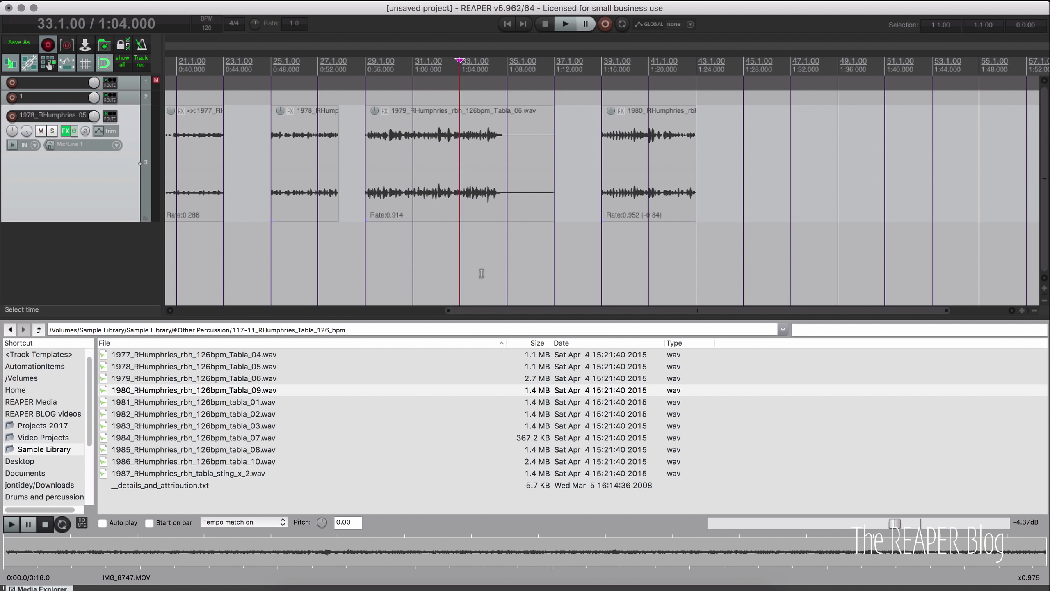
{"action": "right_click", "coordinate": [427, 523]}
{"action": "left_click", "coordinate": [564, 305]}
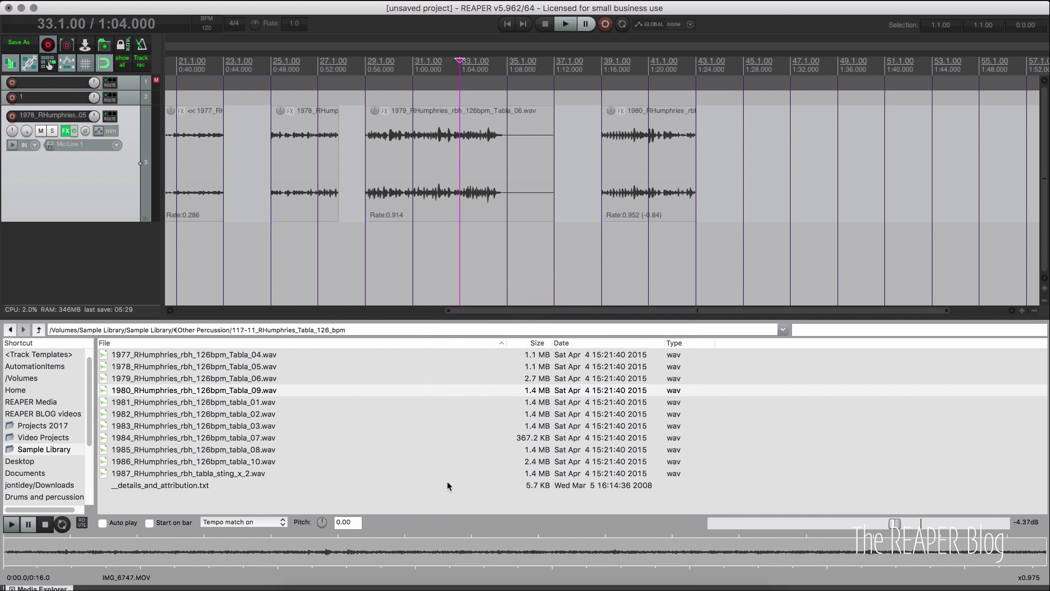
Enable 'Preserve pitch when changing rate' for new items in Project Settings > Advanced
{"action": "left_click", "coordinate": [514, 292]}
{"action": "key", "text": "alt+Return"}
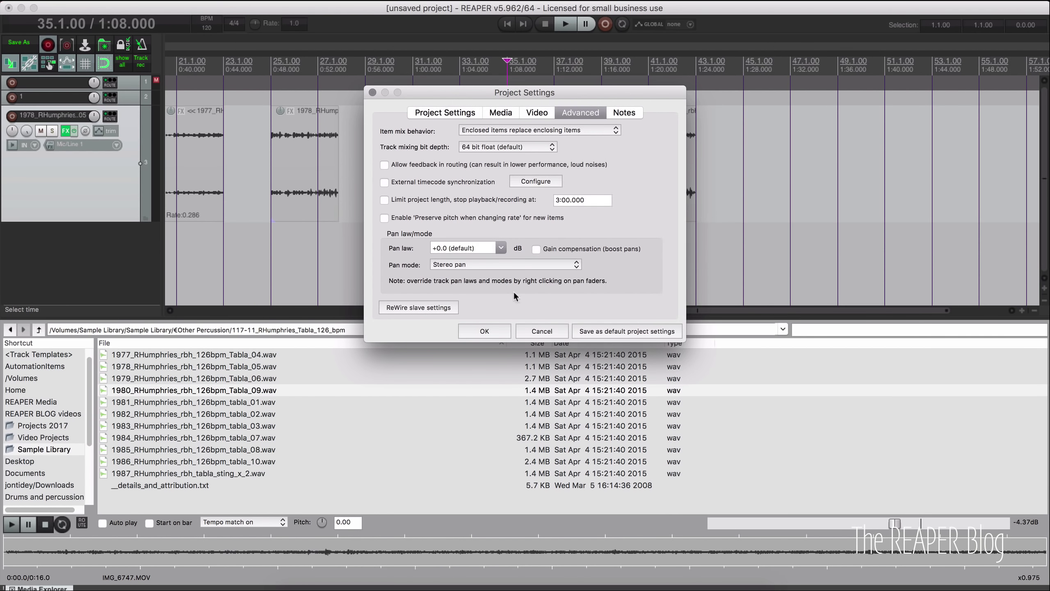
{"action": "left_click", "coordinate": [397, 218]}
{"action": "left_click", "coordinate": [490, 329]}
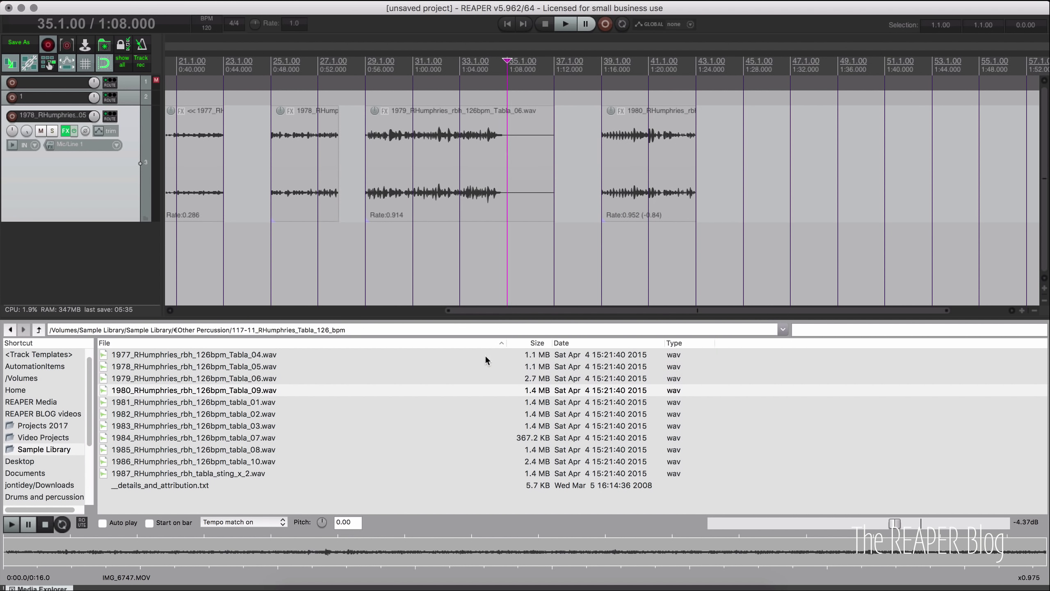
{"action": "left_click", "coordinate": [600, 230]}
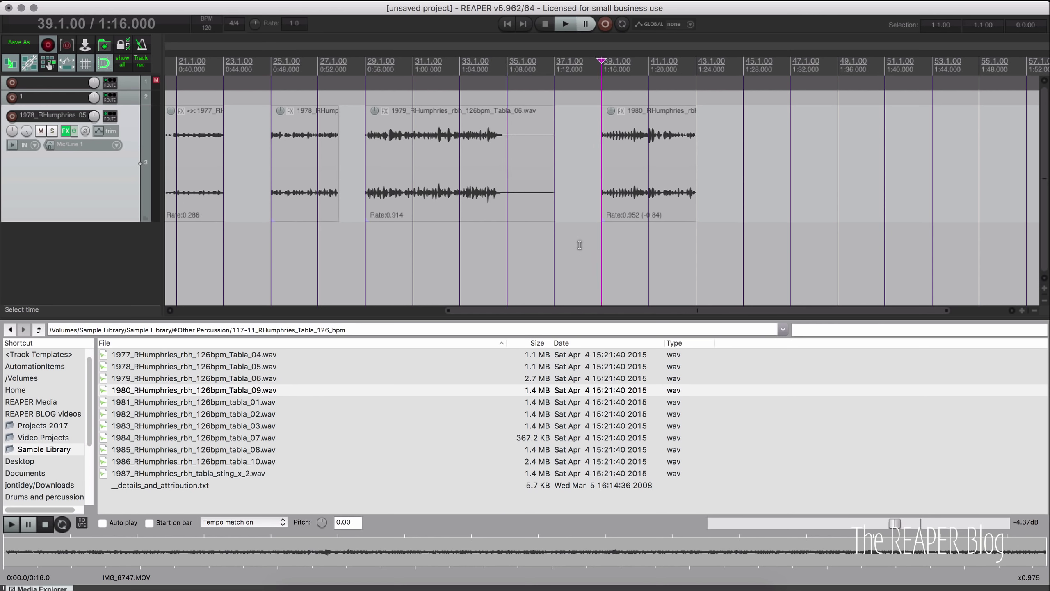
{"action": "right_click", "coordinate": [505, 523]}
Set track 3's ReaComp threshold to -12.4 dB, knee size to 5.1 dB and ratio to 3.8:1
{"action": "left_click", "coordinate": [465, 267]}
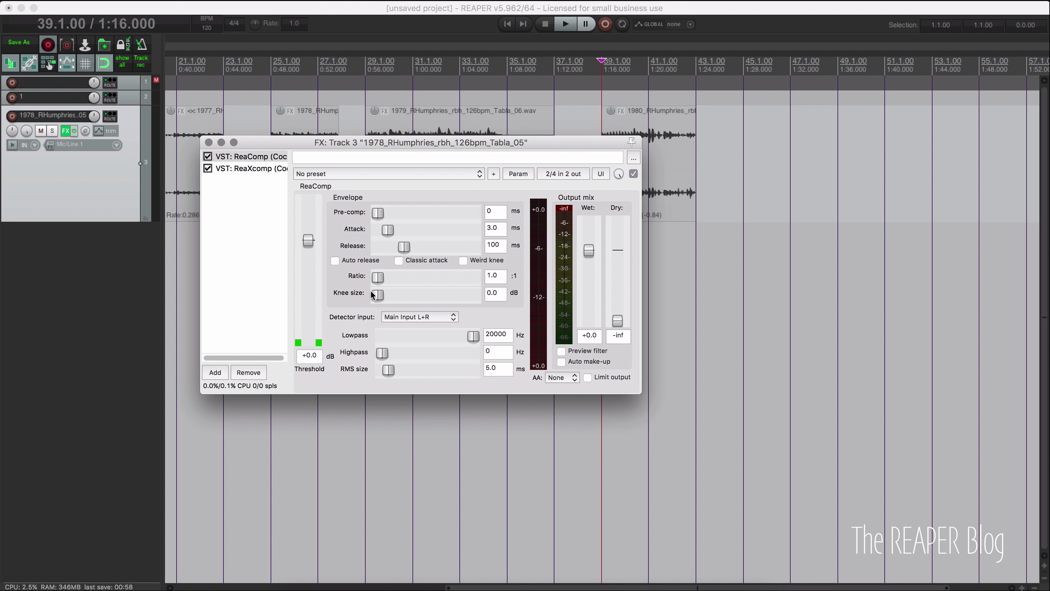
{"action": "left_click_drag", "start_coordinate": [308, 239], "coordinate": [307, 275]}
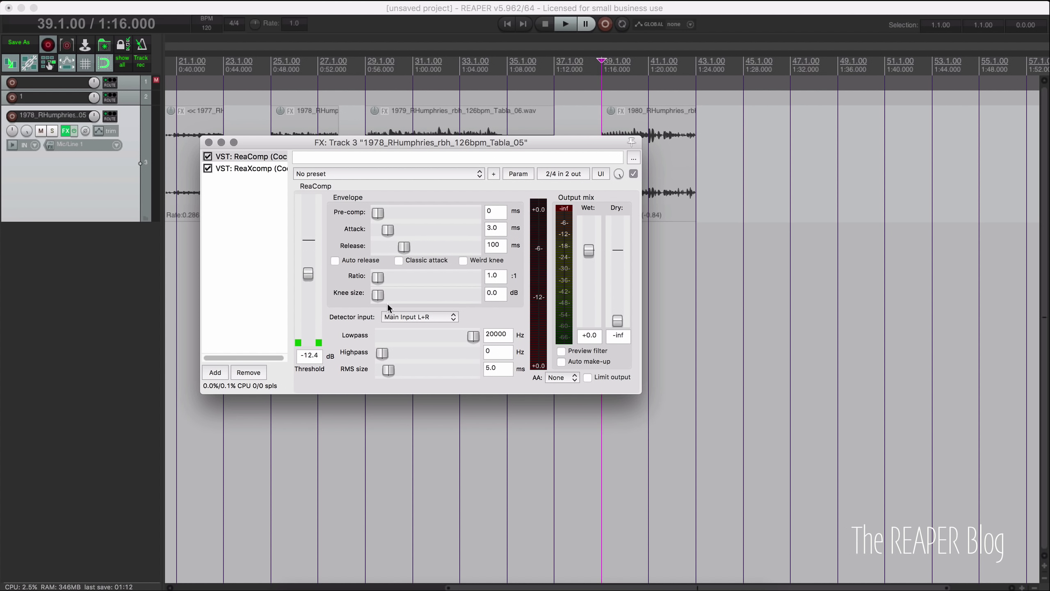
{"action": "left_click_drag", "start_coordinate": [377, 293], "coordinate": [399, 295]}
{"action": "left_click_drag", "start_coordinate": [382, 275], "coordinate": [409, 278]}
{"action": "left_click_drag", "start_coordinate": [402, 276], "coordinate": [397, 277]}
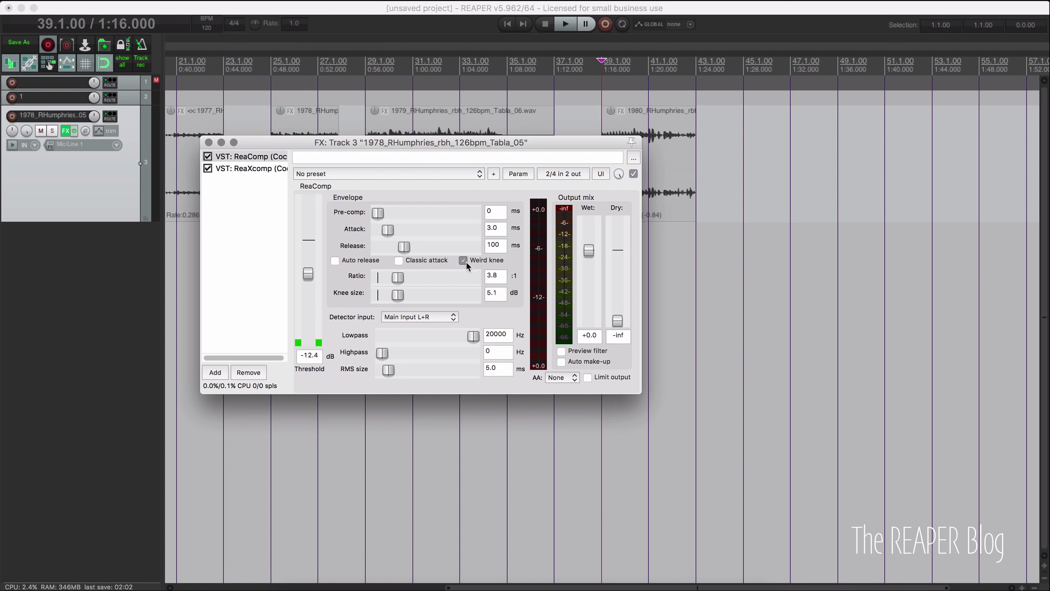
Load the 'stock - steady rock kick' then 'For Sidechain' ReaComp presets and untick Weird knee
{"action": "left_click", "coordinate": [352, 173]}
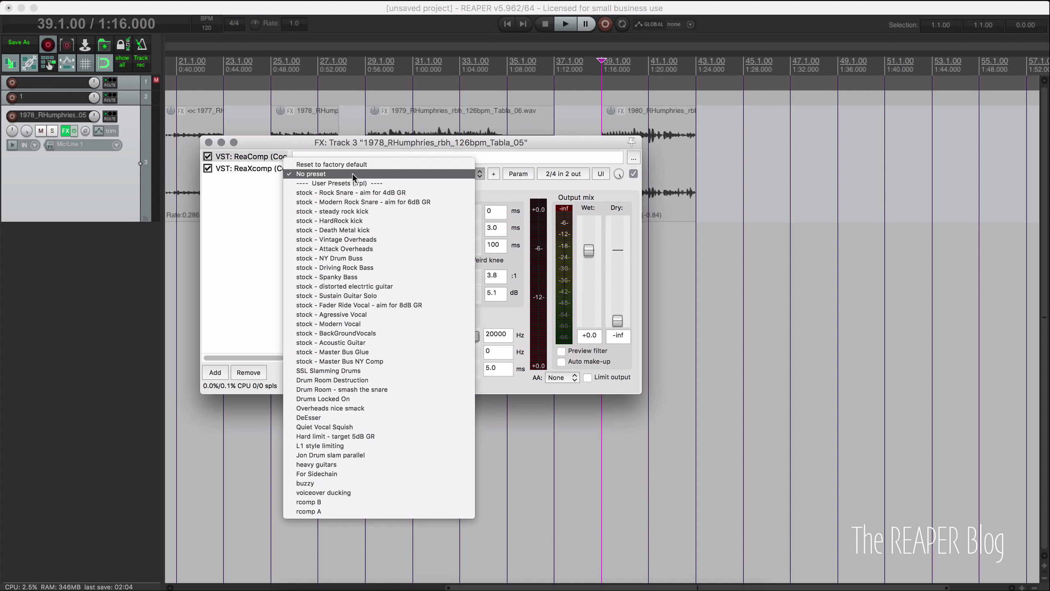
{"action": "left_click", "coordinate": [343, 211]}
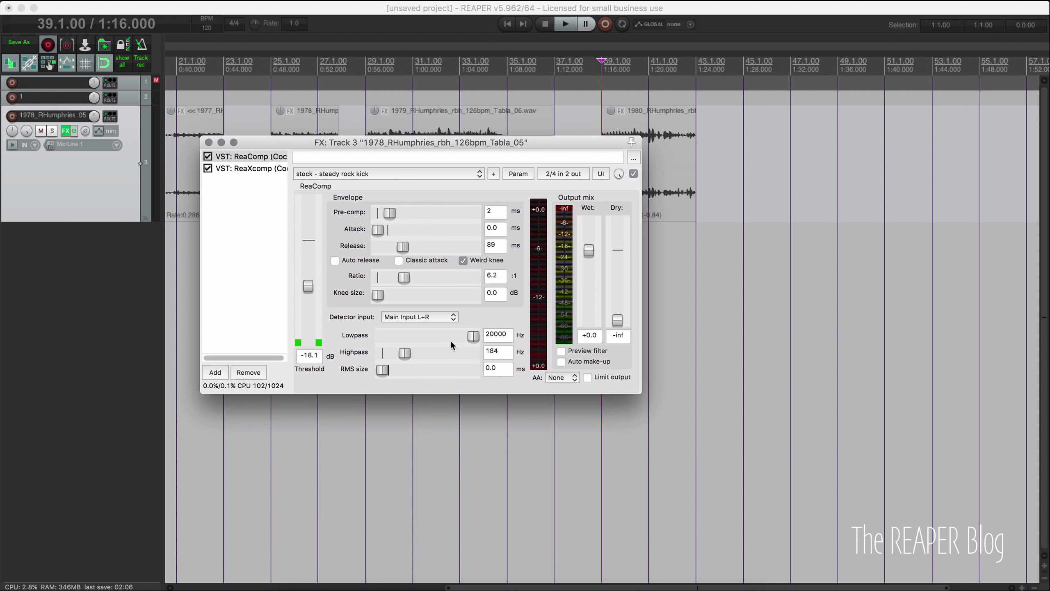
{"action": "left_click", "coordinate": [359, 173]}
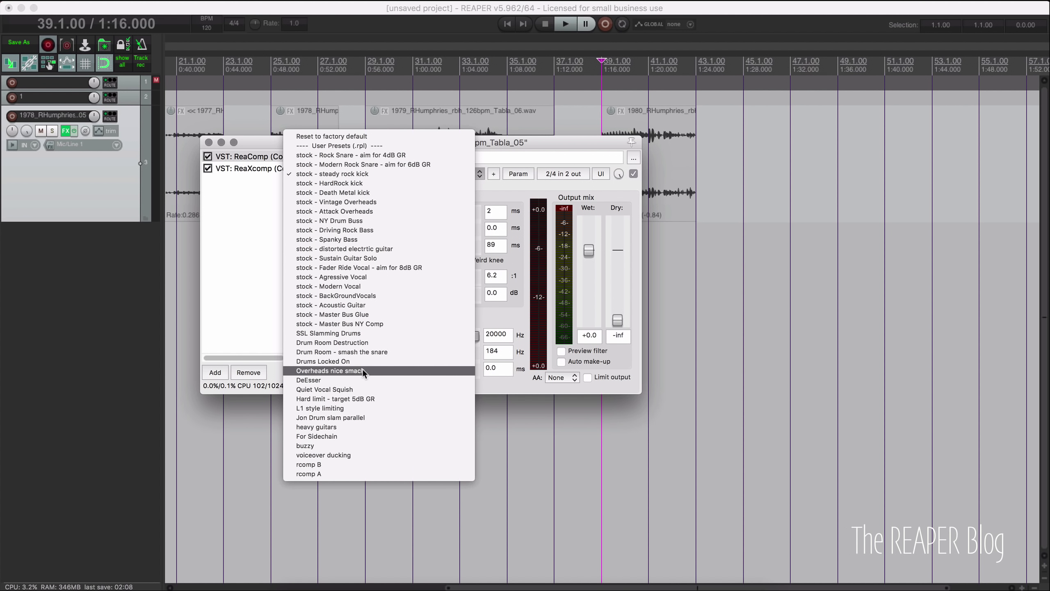
{"action": "left_click", "coordinate": [344, 436]}
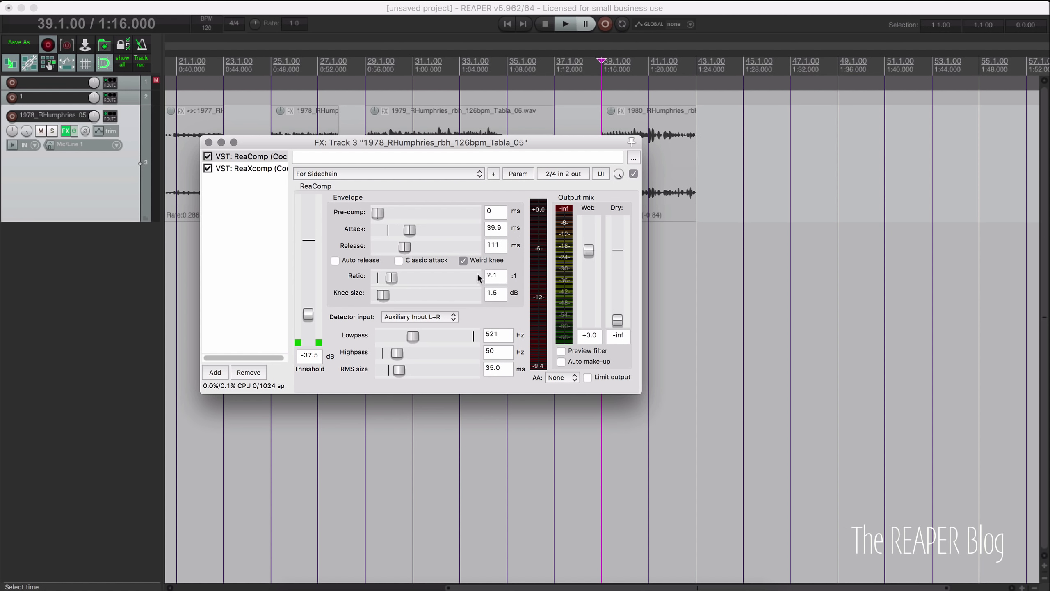
{"action": "left_click", "coordinate": [464, 260]}
Switch the FX window from ReaComp to ReaXcomp's settings
{"action": "left_click", "coordinate": [494, 174]}
{"action": "left_click", "coordinate": [469, 193]}
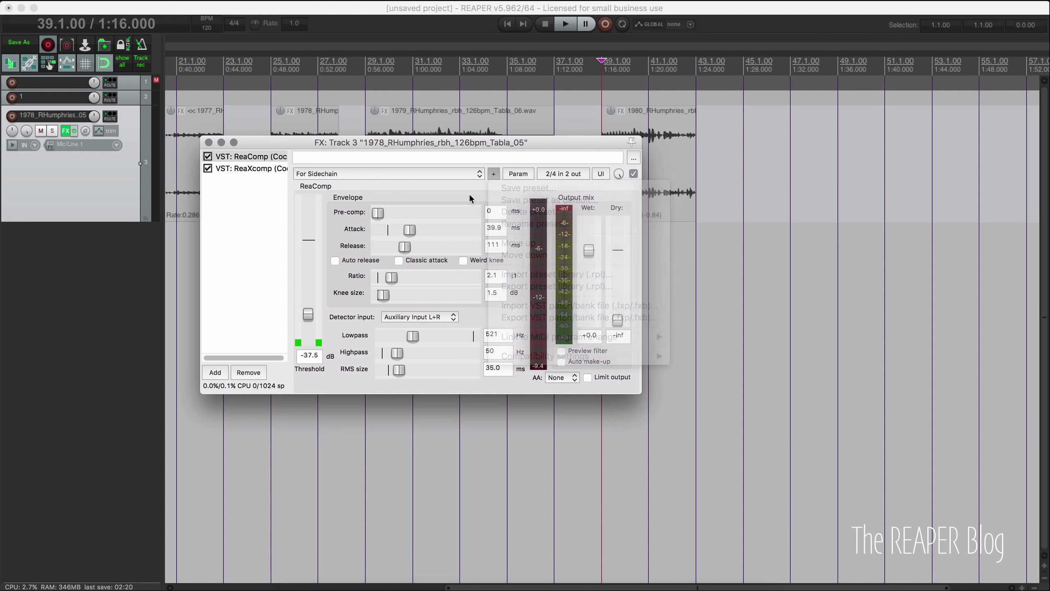
{"action": "left_click", "coordinate": [248, 168]}
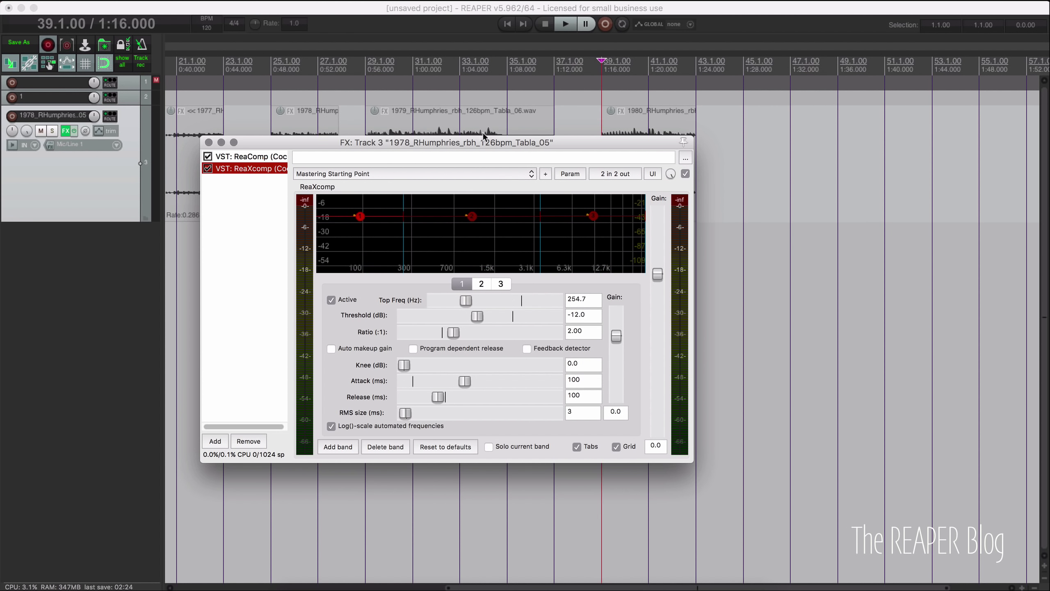
Show ReaXcomp's Quirks (all bands) menu to confirm Classic knee is enabled
{"action": "left_click_drag", "start_coordinate": [469, 142], "coordinate": [465, 136]}
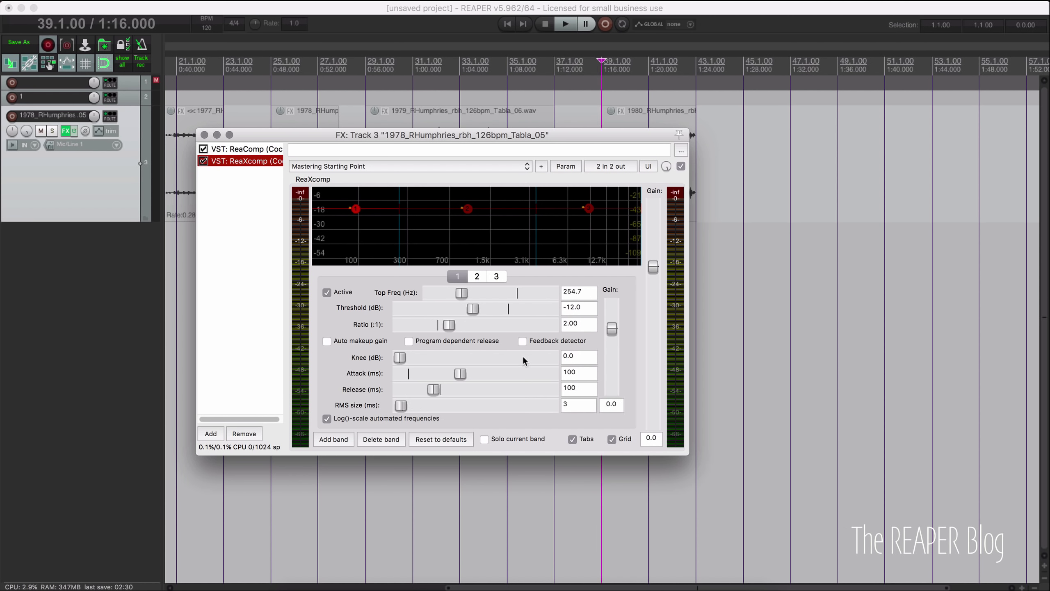
{"action": "right_click", "coordinate": [381, 226]}
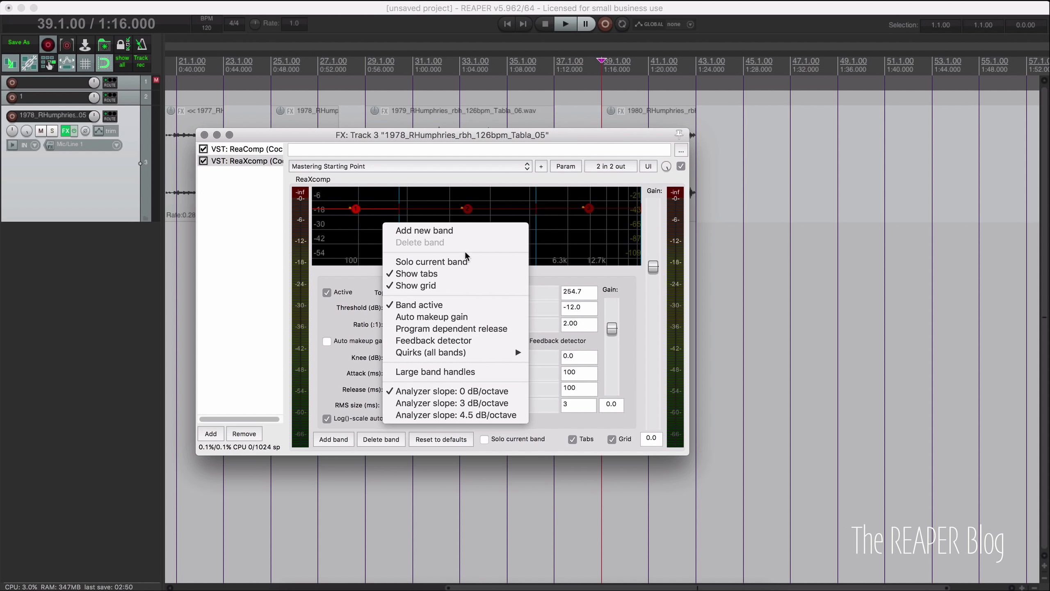
{"action": "mouse_move", "coordinate": [437, 351]}
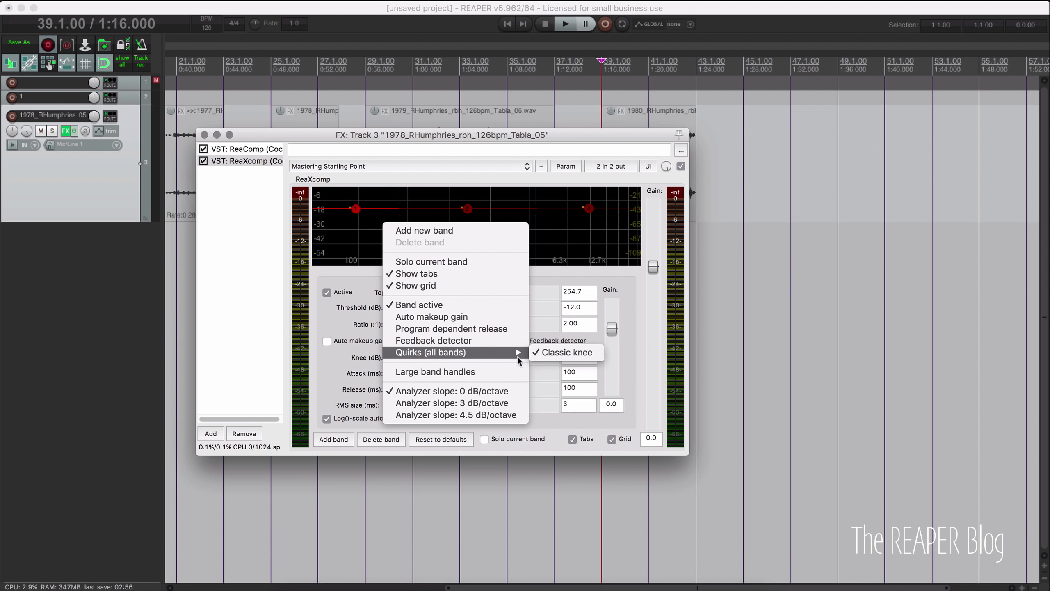